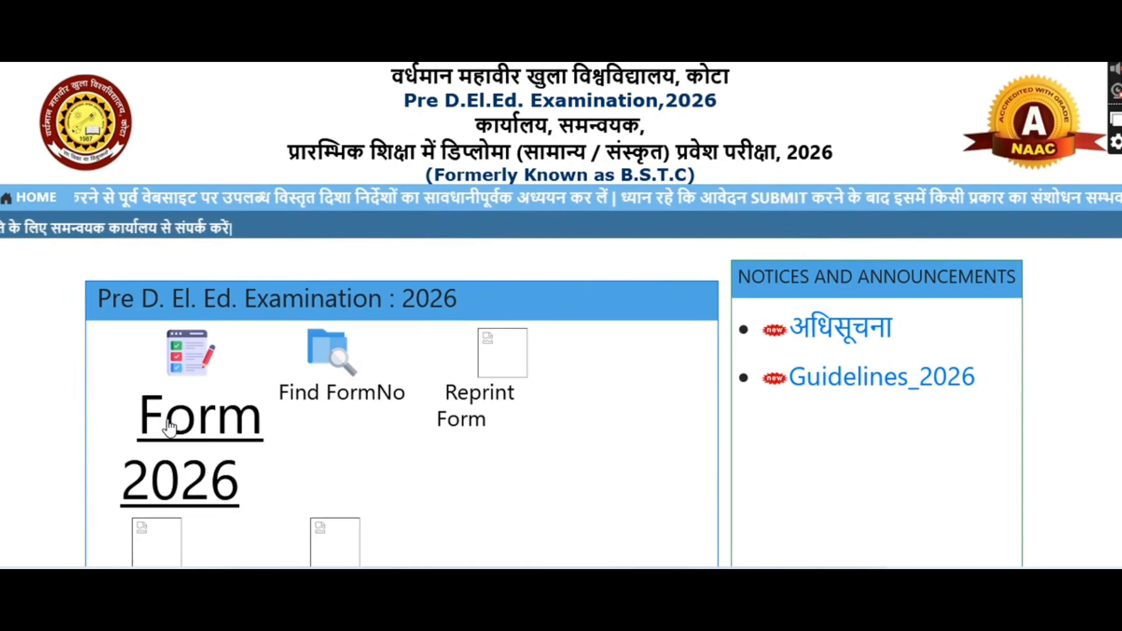
Open the 2026 application form and set bonafide state RAJASTHAN and home district KHAIRTHAL-TIJARA
{"action": "left_click", "coordinate": [178, 409]}
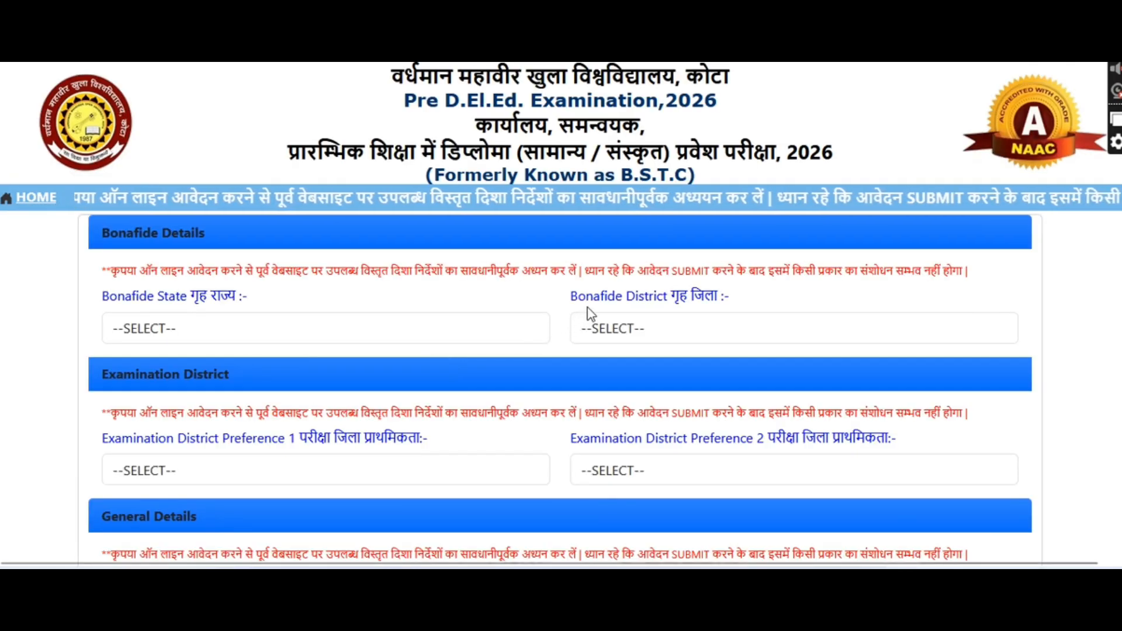
{"action": "scroll", "coordinate": [596, 295], "scroll_direction": "down", "scroll_amount": 2}
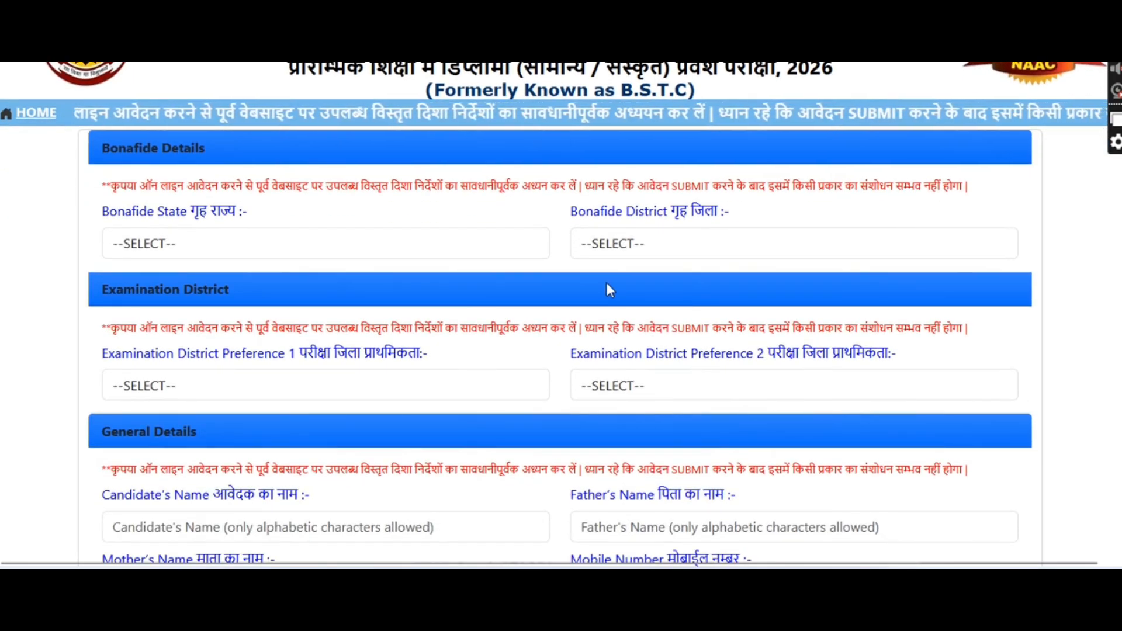
{"action": "left_click", "coordinate": [455, 236]}
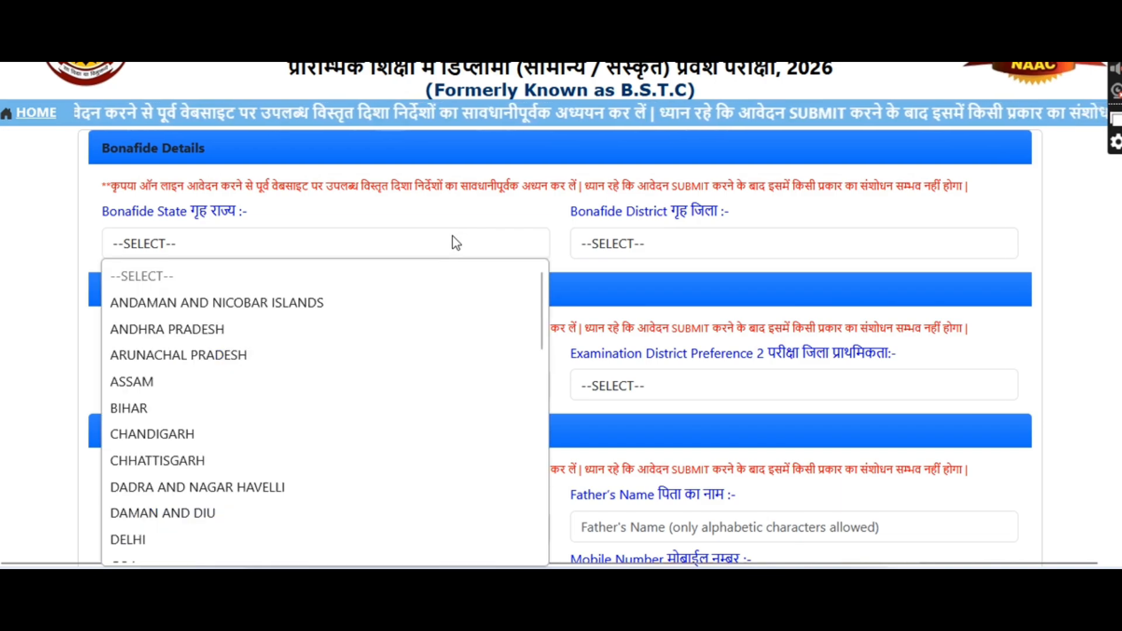
{"action": "scroll", "coordinate": [251, 406], "scroll_direction": "down", "scroll_amount": 5}
{"action": "left_click", "coordinate": [206, 408]}
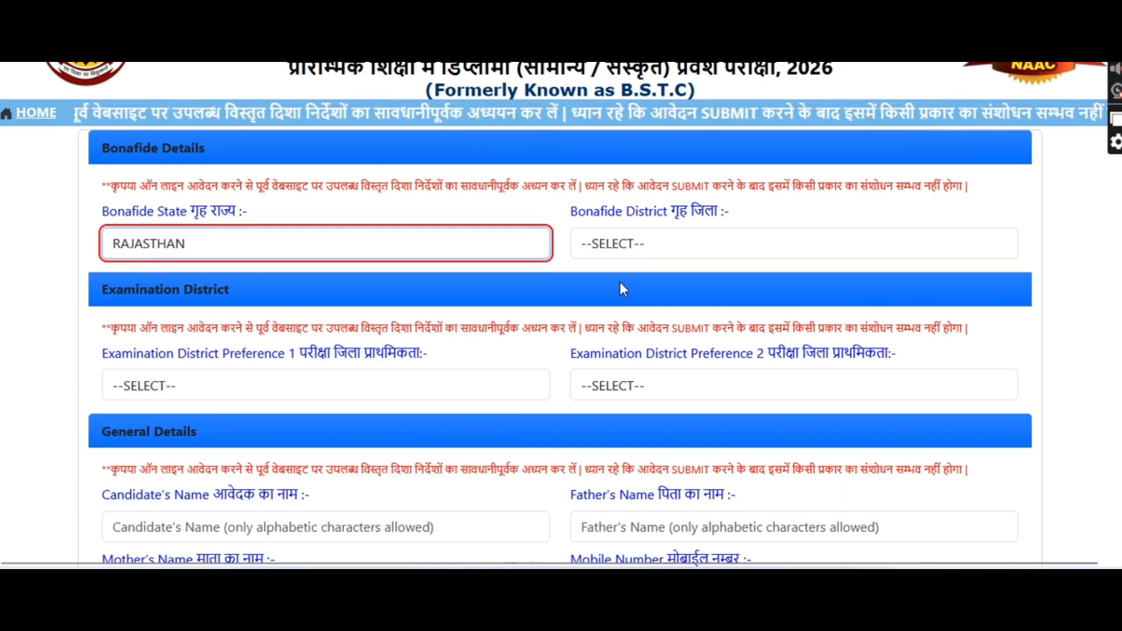
{"action": "left_click", "coordinate": [648, 245]}
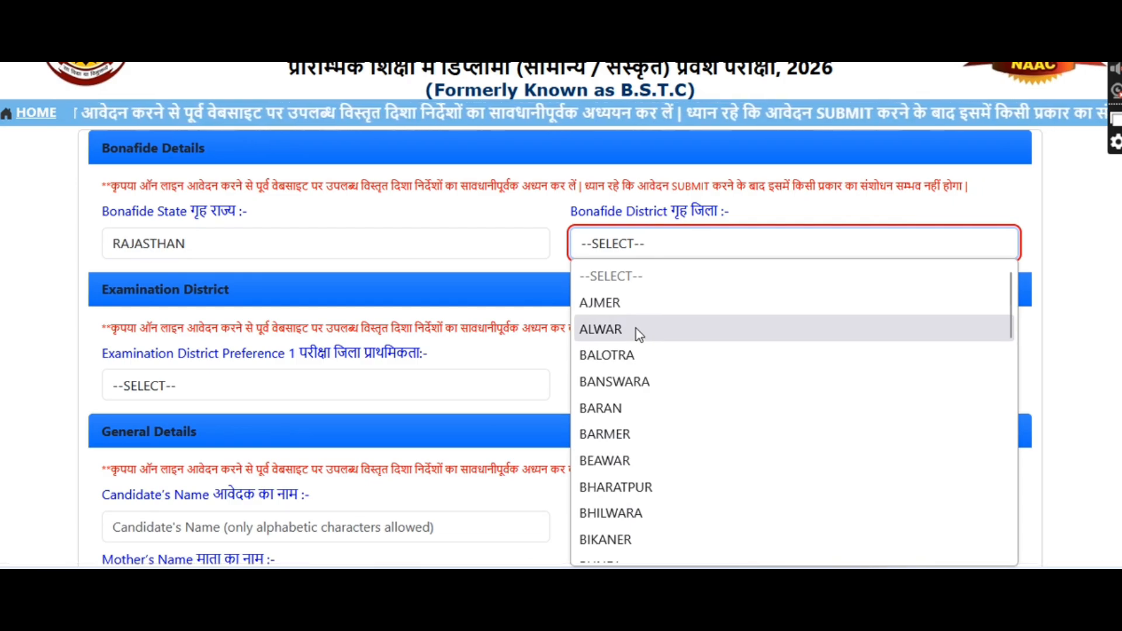
{"action": "scroll", "coordinate": [636, 328], "scroll_direction": "down", "scroll_amount": 8}
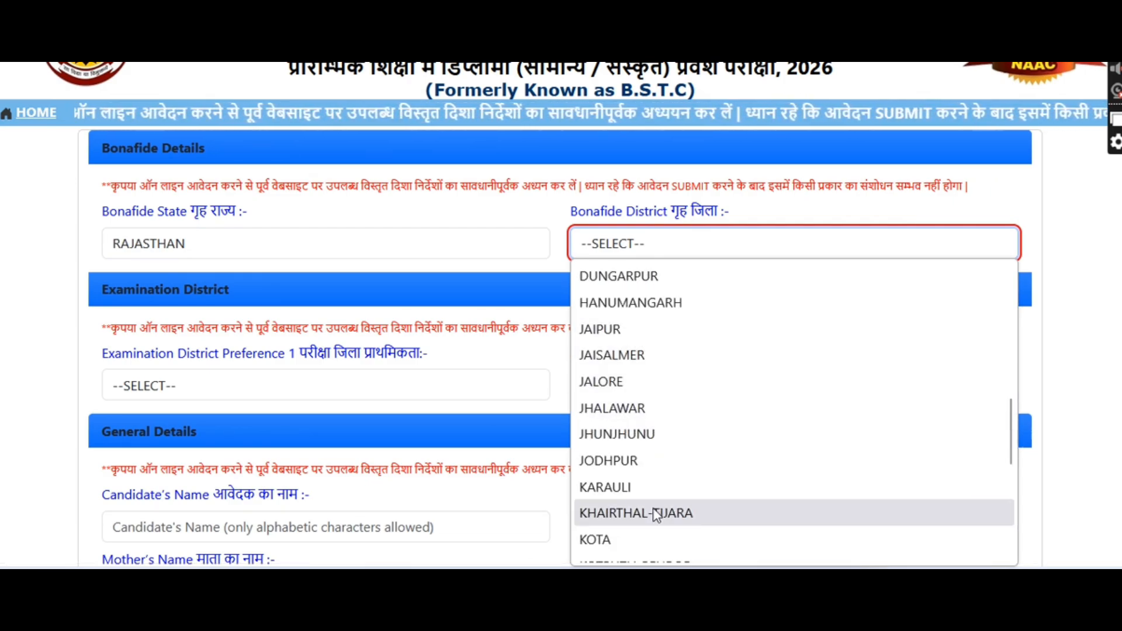
{"action": "left_click", "coordinate": [655, 514]}
Choose KHAIRTHAL-TIJARA and ALWAR as the first and second exam district preferences
{"action": "scroll", "coordinate": [271, 360], "scroll_direction": "down", "scroll_amount": 1}
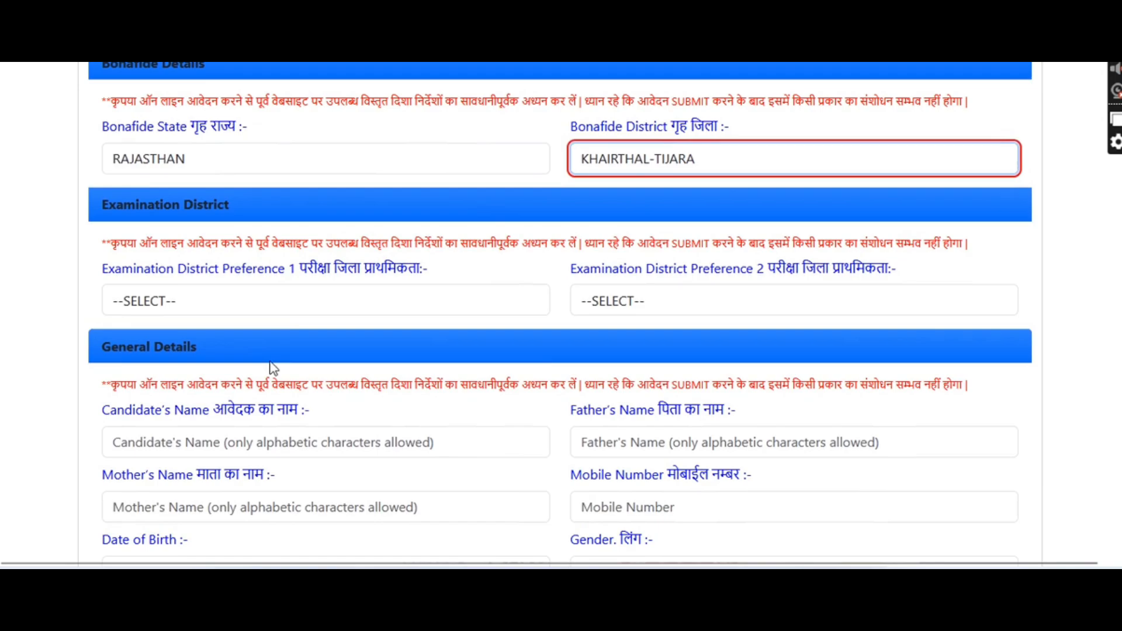
{"action": "left_click", "coordinate": [293, 298]}
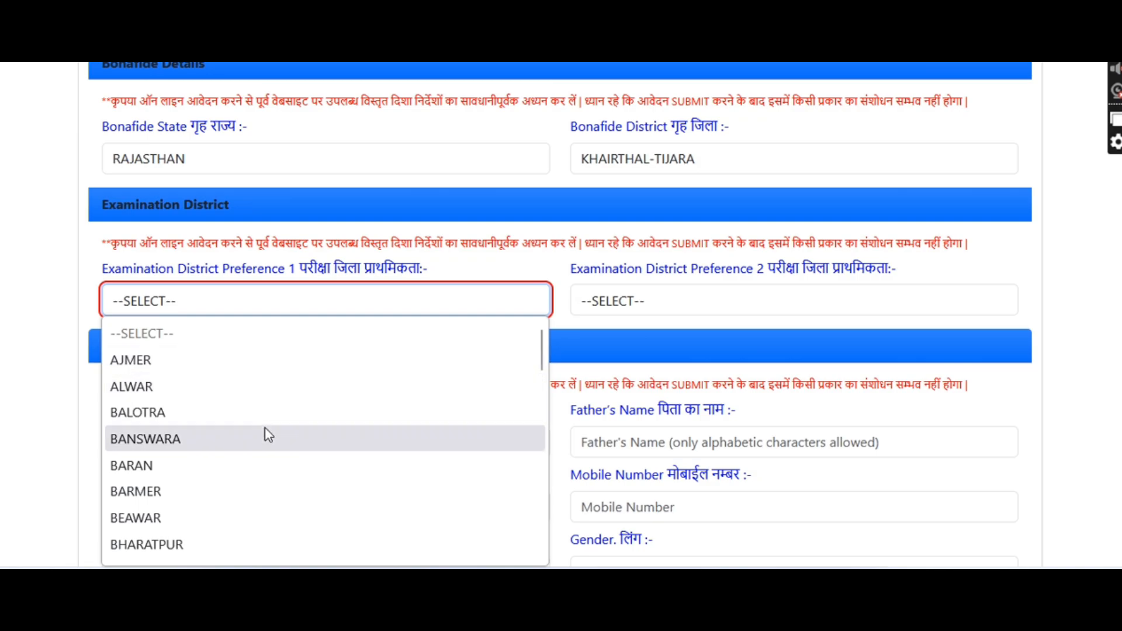
{"action": "scroll", "coordinate": [258, 398], "scroll_direction": "down", "scroll_amount": 2}
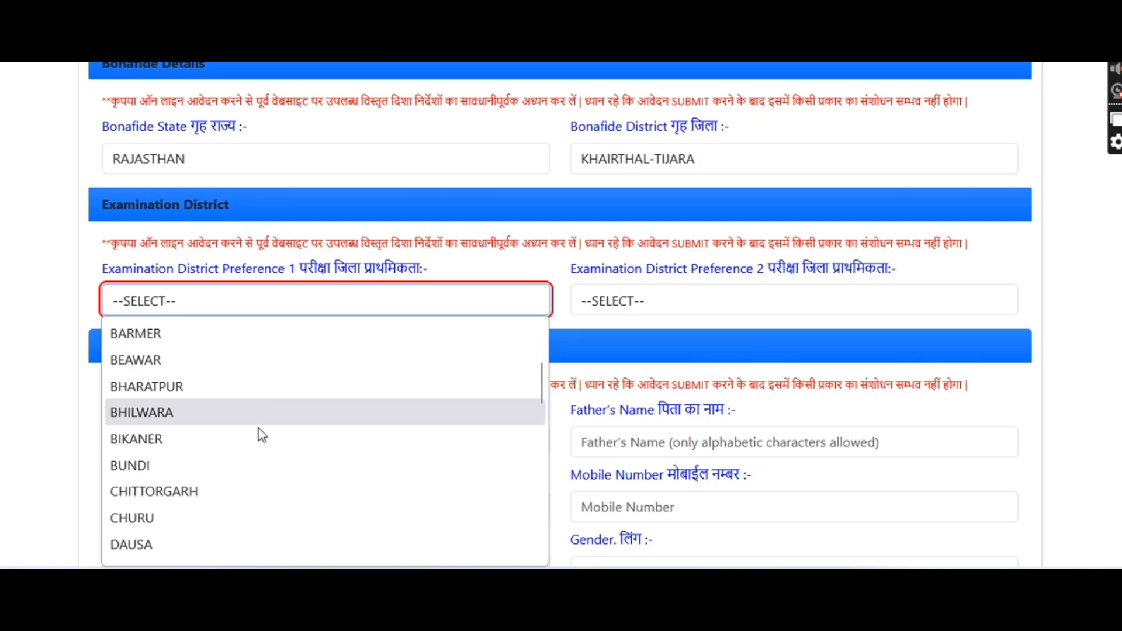
{"action": "scroll", "coordinate": [257, 433], "scroll_direction": "down", "scroll_amount": 7}
{"action": "left_click", "coordinate": [205, 419]}
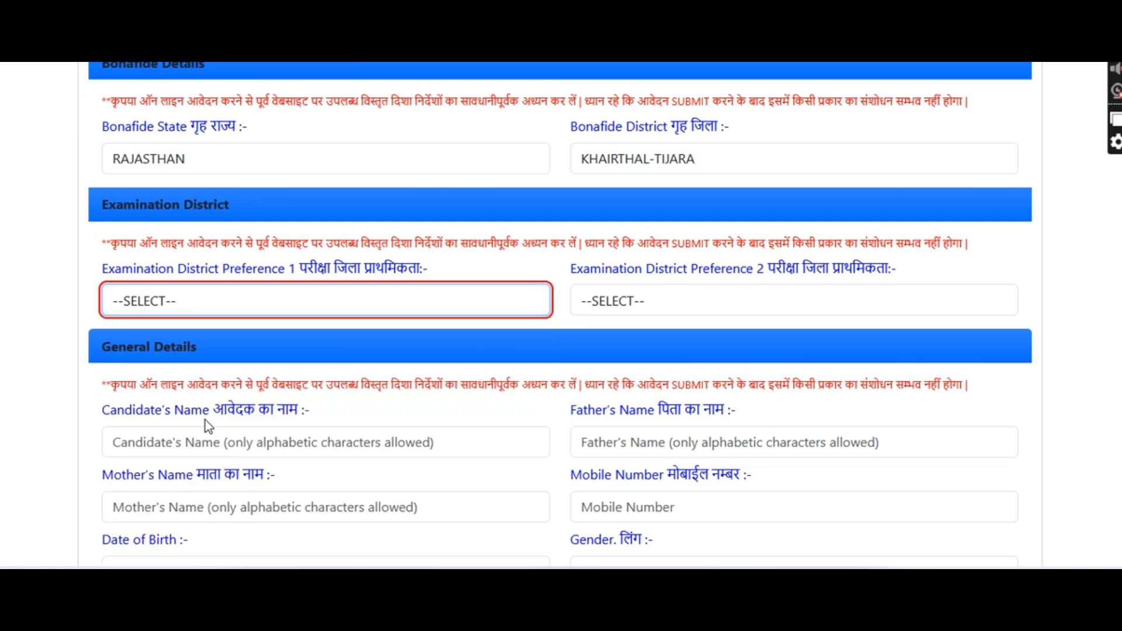
{"action": "left_click", "coordinate": [608, 300]}
{"action": "left_click", "coordinate": [620, 389]}
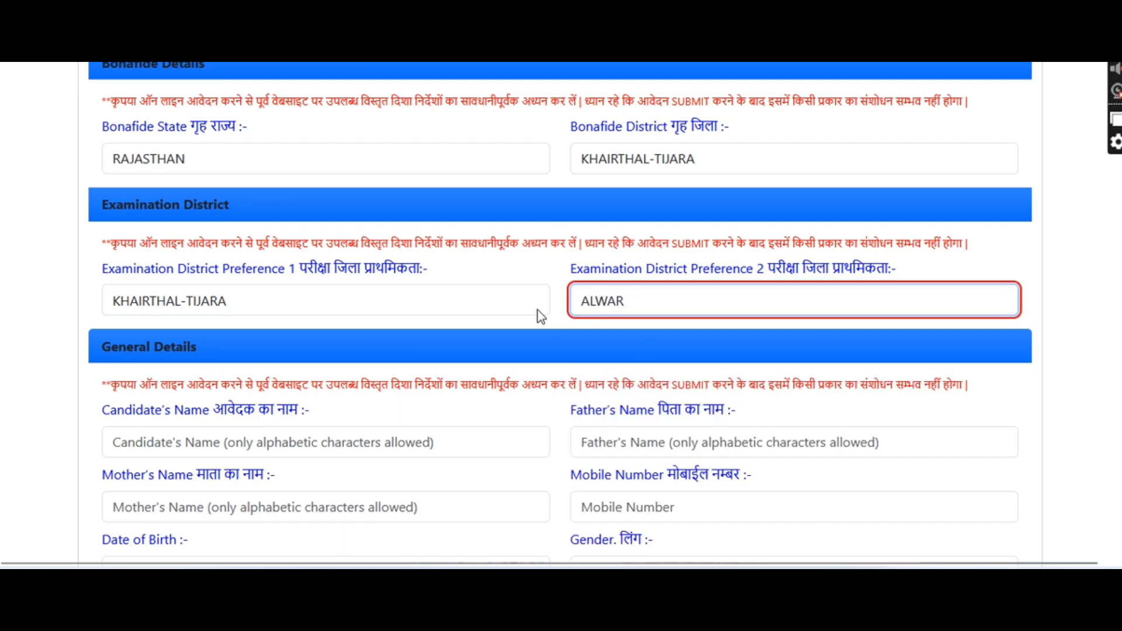
{"action": "scroll", "coordinate": [537, 310], "scroll_direction": "down", "scroll_amount": 3}
{"action": "scroll", "coordinate": [538, 310], "scroll_direction": "down", "scroll_amount": 2}
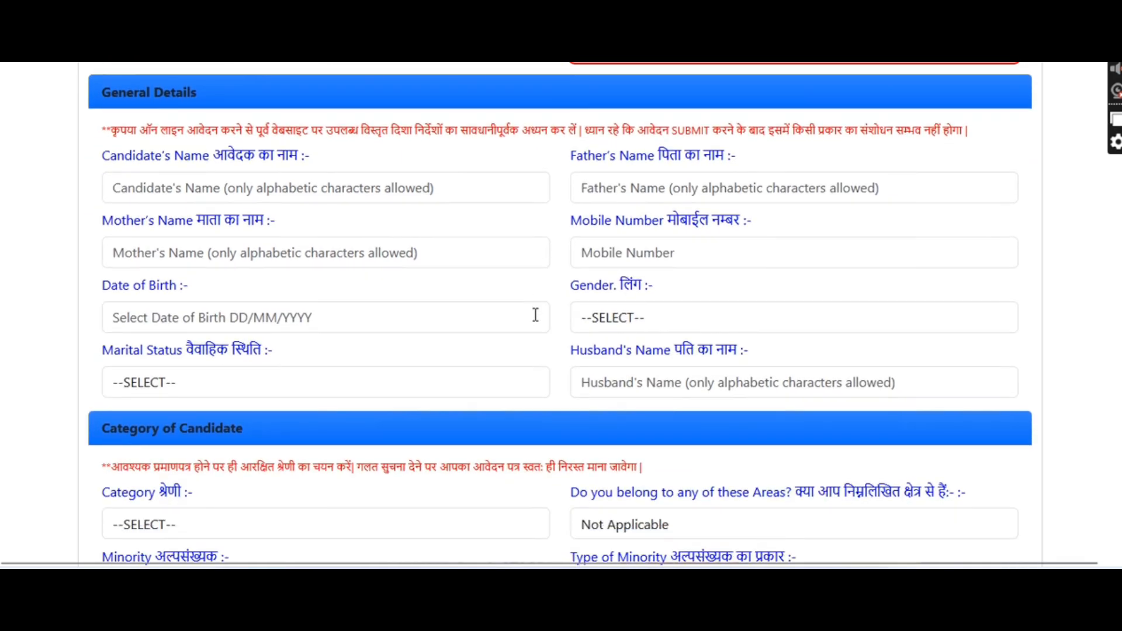
Enter the candidate's, father's and mother's names and the mobile number
{"action": "left_click", "coordinate": [303, 198]}
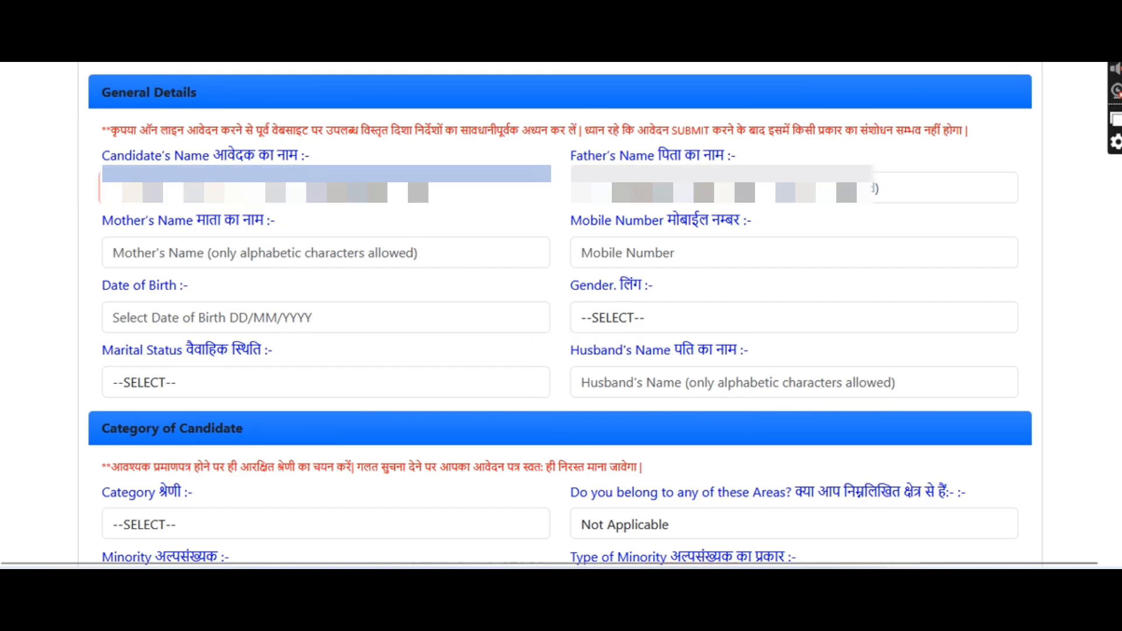
{"action": "type", "text": "RA[masked]"}
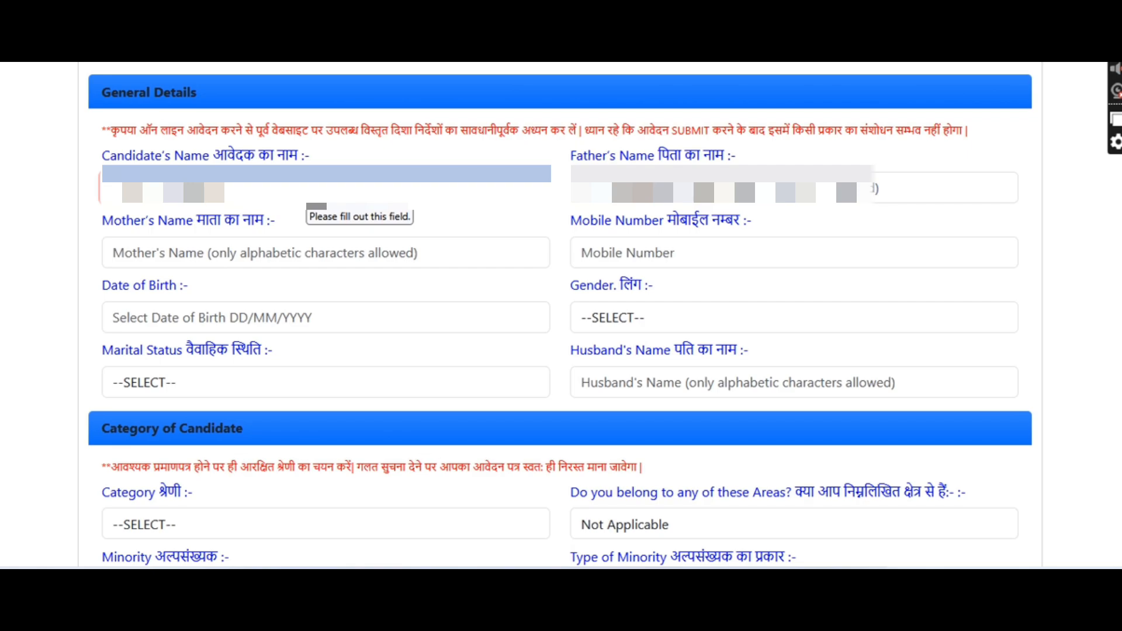
{"action": "type", "text": "[masked]"}
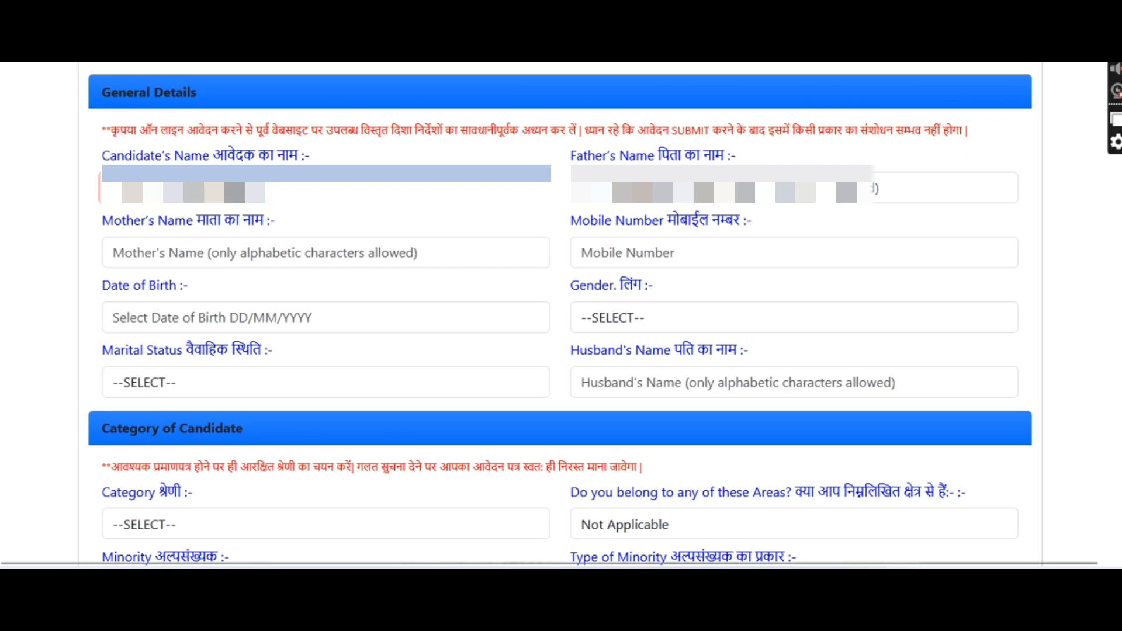
{"action": "key", "text": "Tab"}
{"action": "type", "text": "[masked]"}
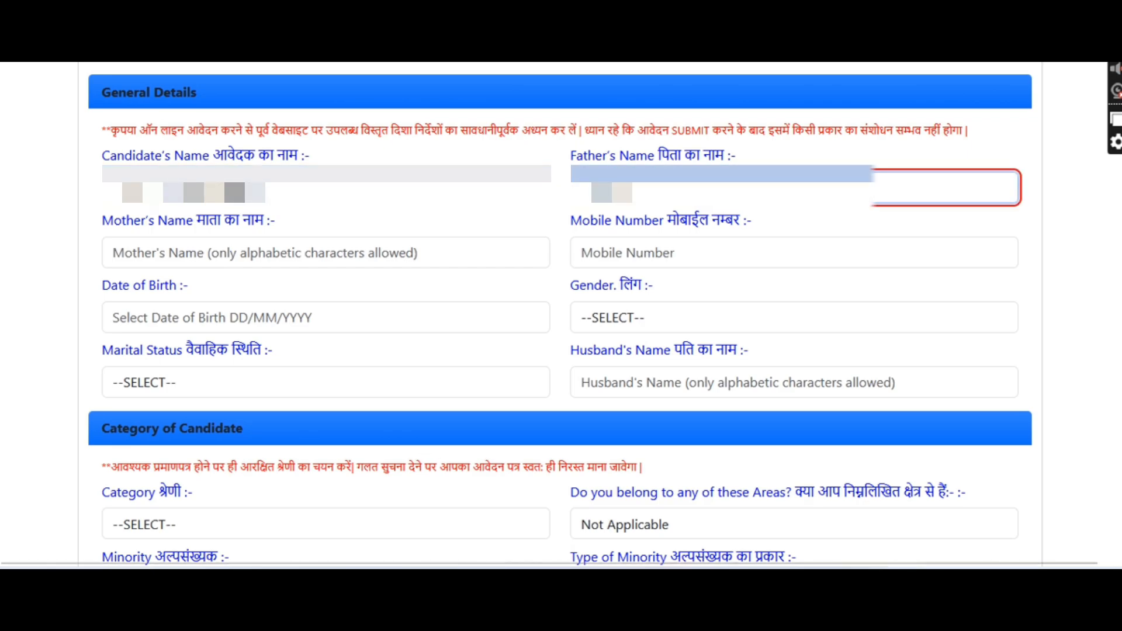
{"action": "type", "text": "[masked]"}
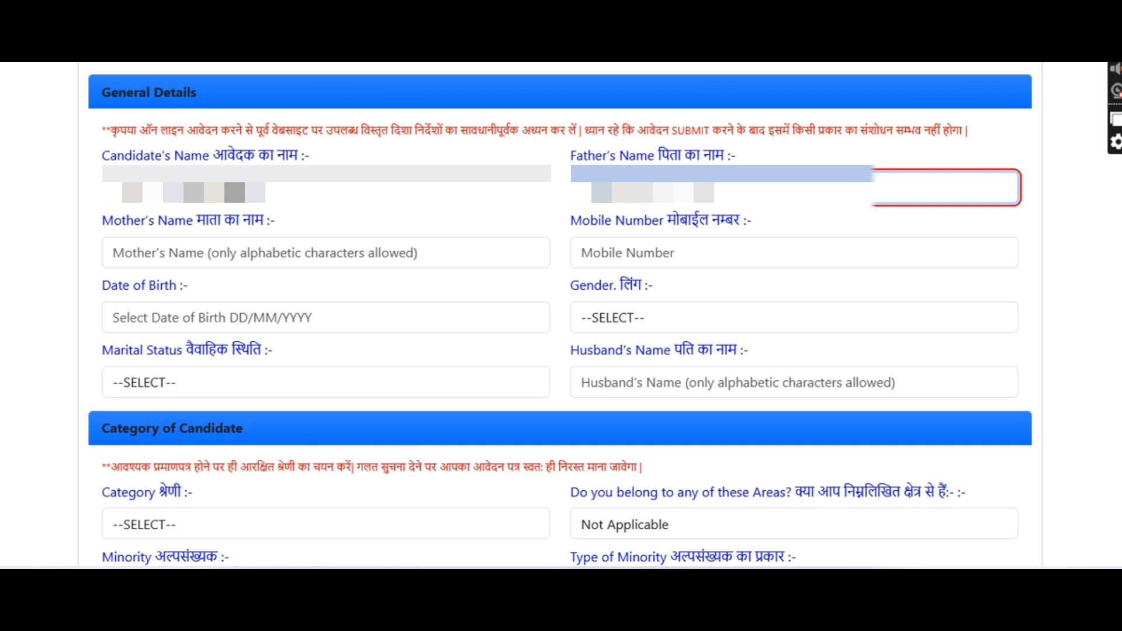
{"action": "left_click", "coordinate": [254, 248]}
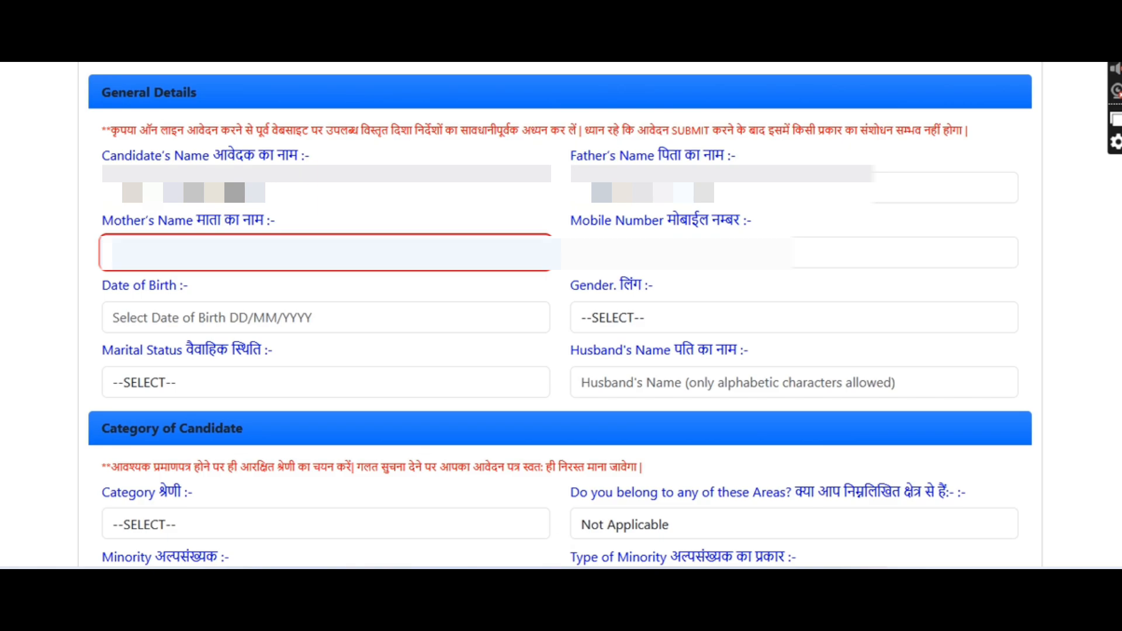
{"action": "left_click", "coordinate": [677, 252]}
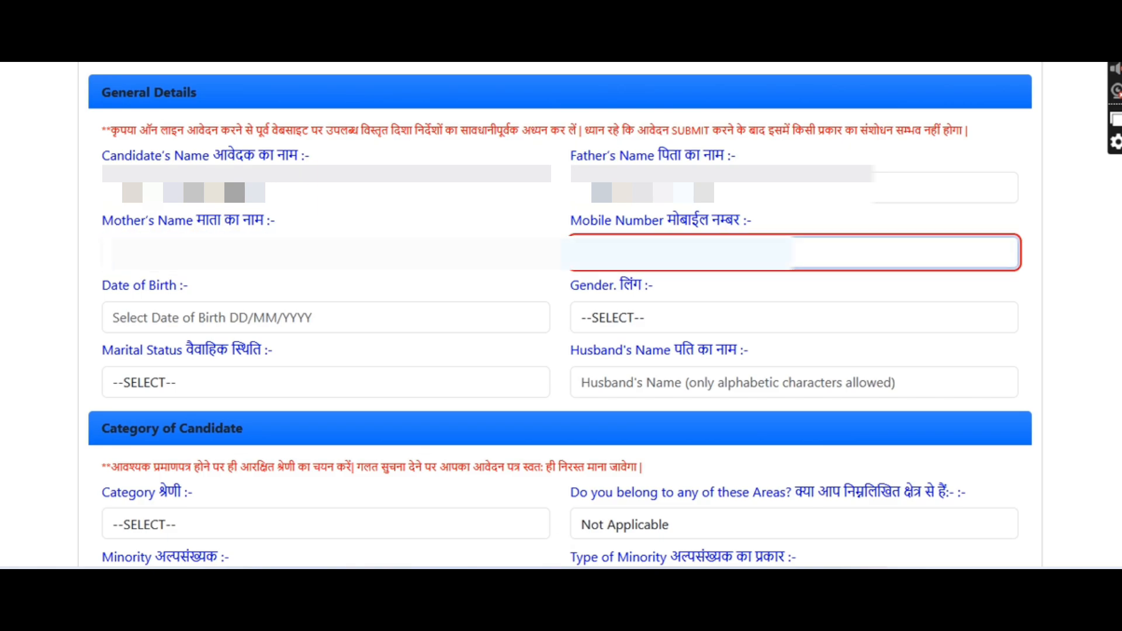
Pick the date of birth in the calendar, with birth year 2000 and the birth month
{"action": "left_click", "coordinate": [217, 313]}
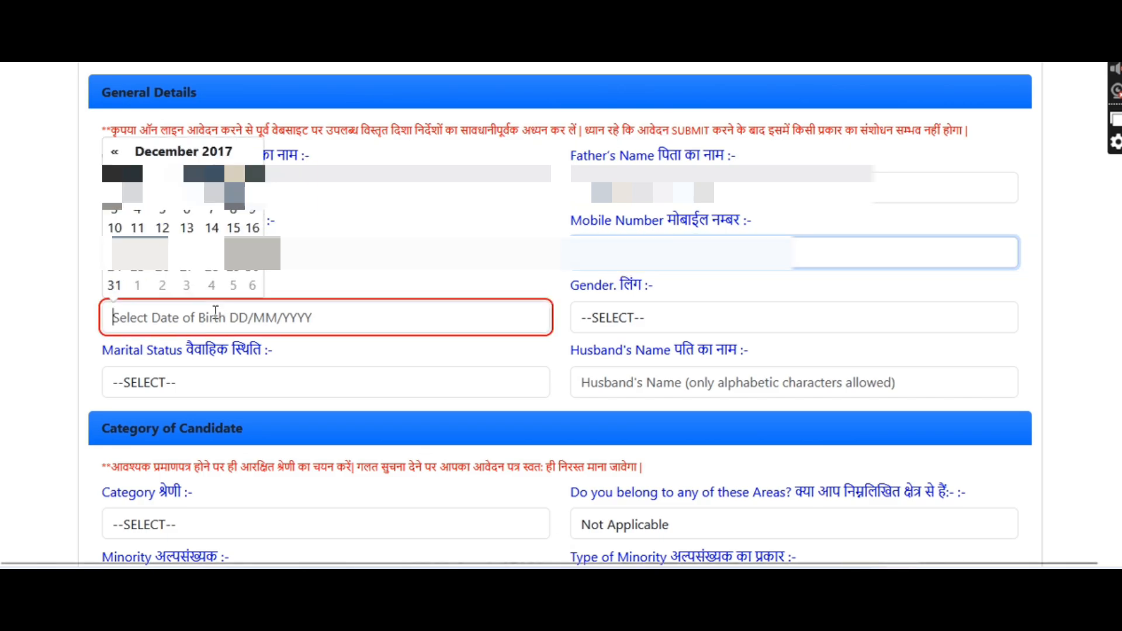
{"action": "left_click", "coordinate": [222, 153]}
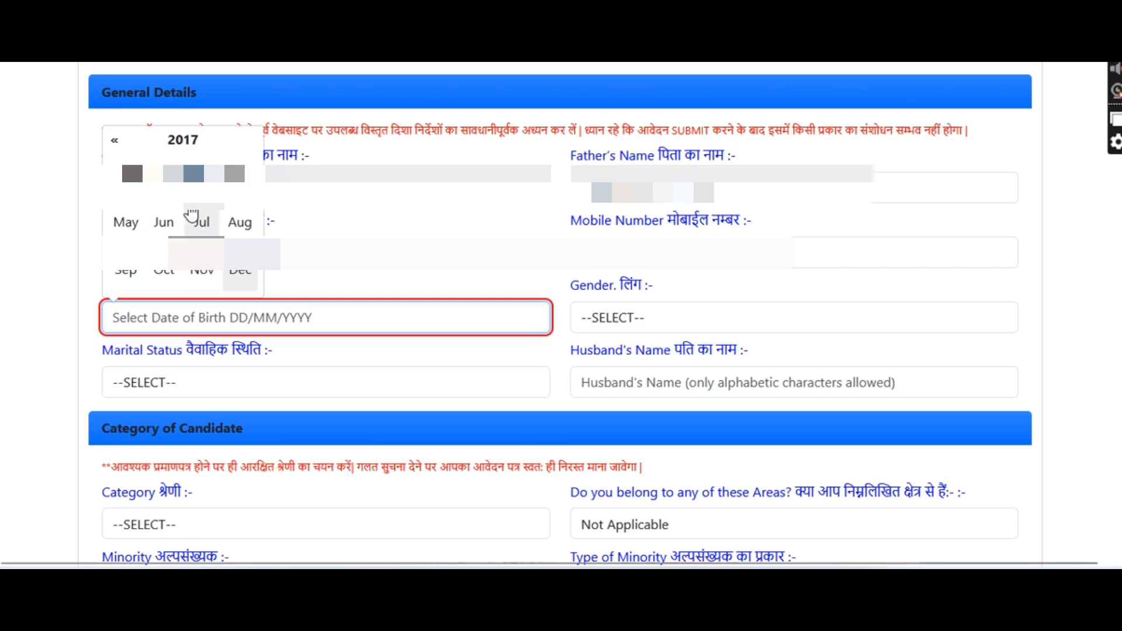
{"action": "left_click", "coordinate": [184, 141]}
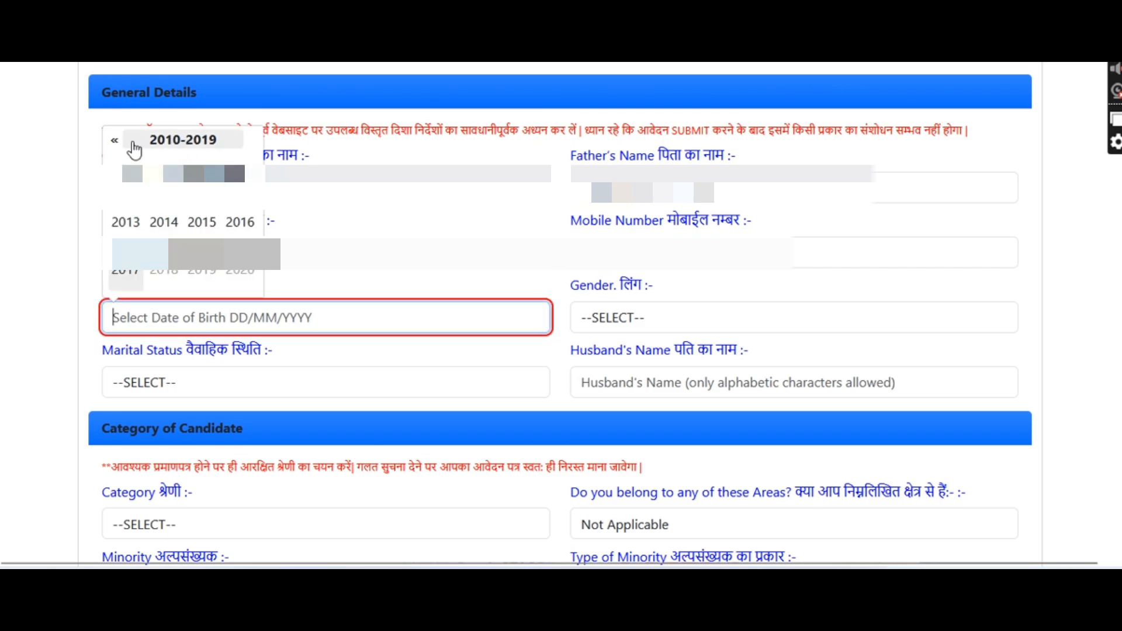
{"action": "left_click", "coordinate": [114, 141]}
{"action": "left_click", "coordinate": [164, 174]}
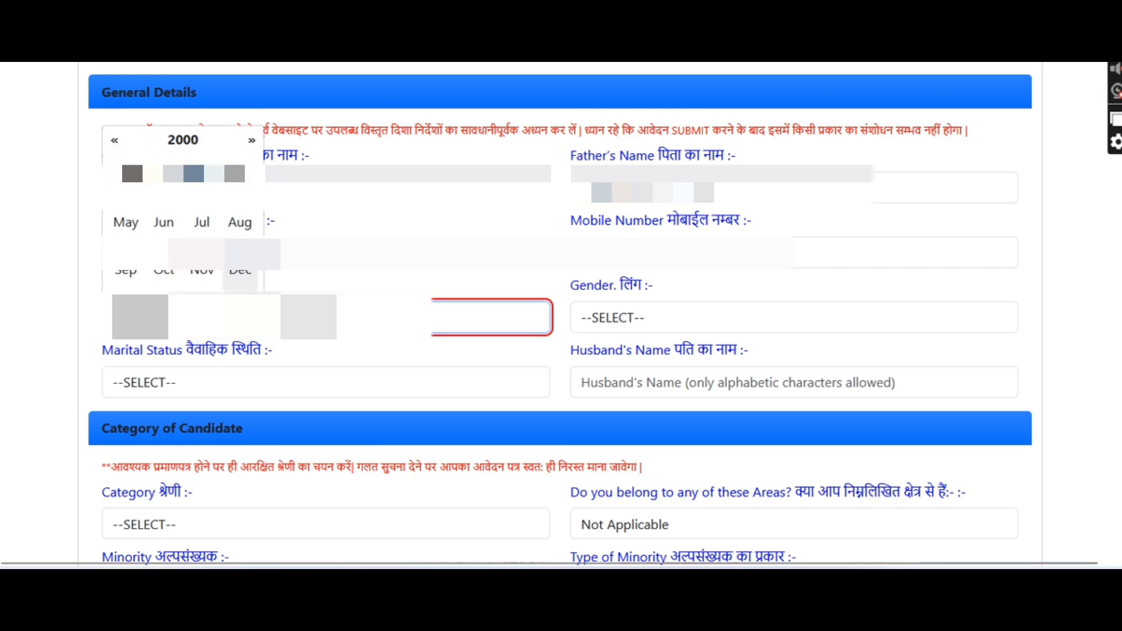
{"action": "left_click", "coordinate": [126, 174]}
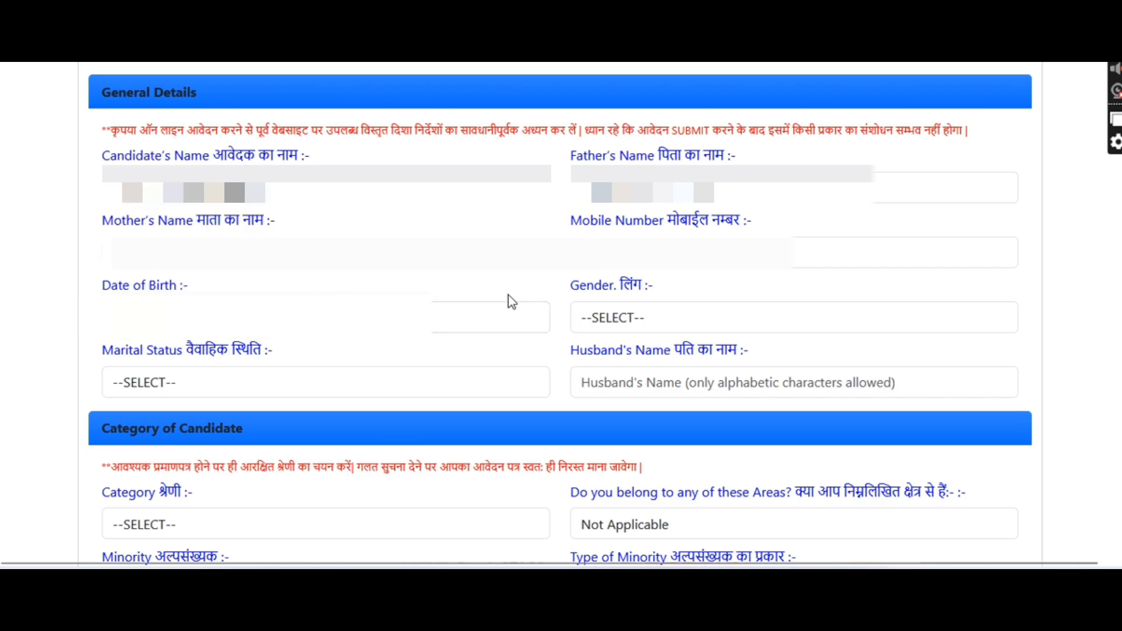
Set gender Male, marital status Unmarried and category ST, keeping special areas Not Applicable
{"action": "left_click", "coordinate": [614, 327]}
{"action": "left_click", "coordinate": [603, 381]}
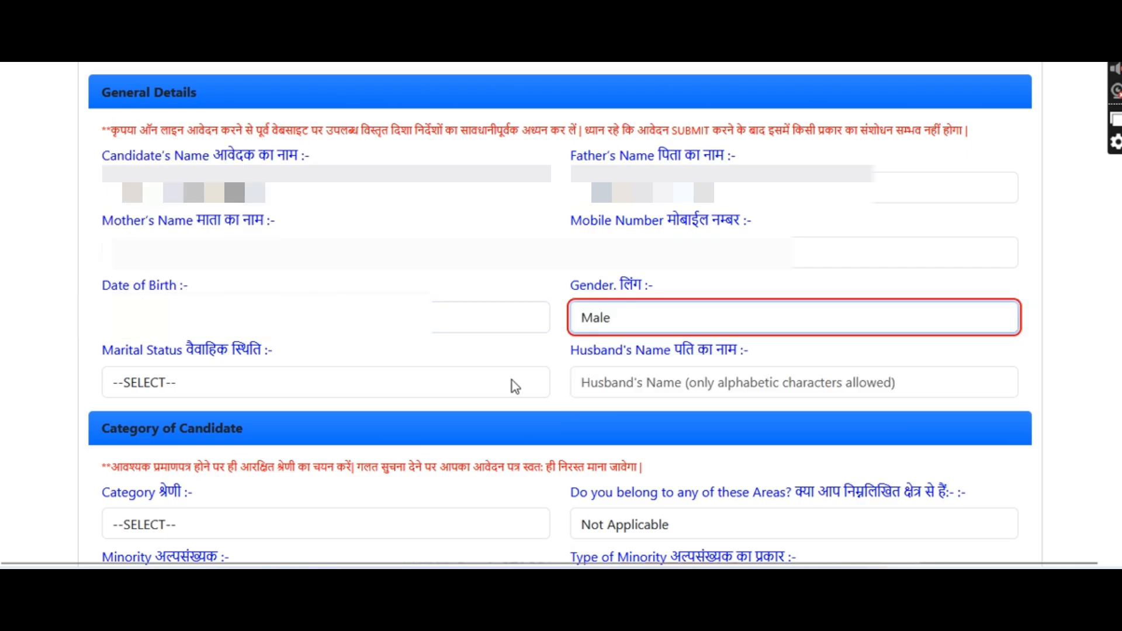
{"action": "left_click", "coordinate": [365, 382]}
{"action": "left_click", "coordinate": [222, 459]}
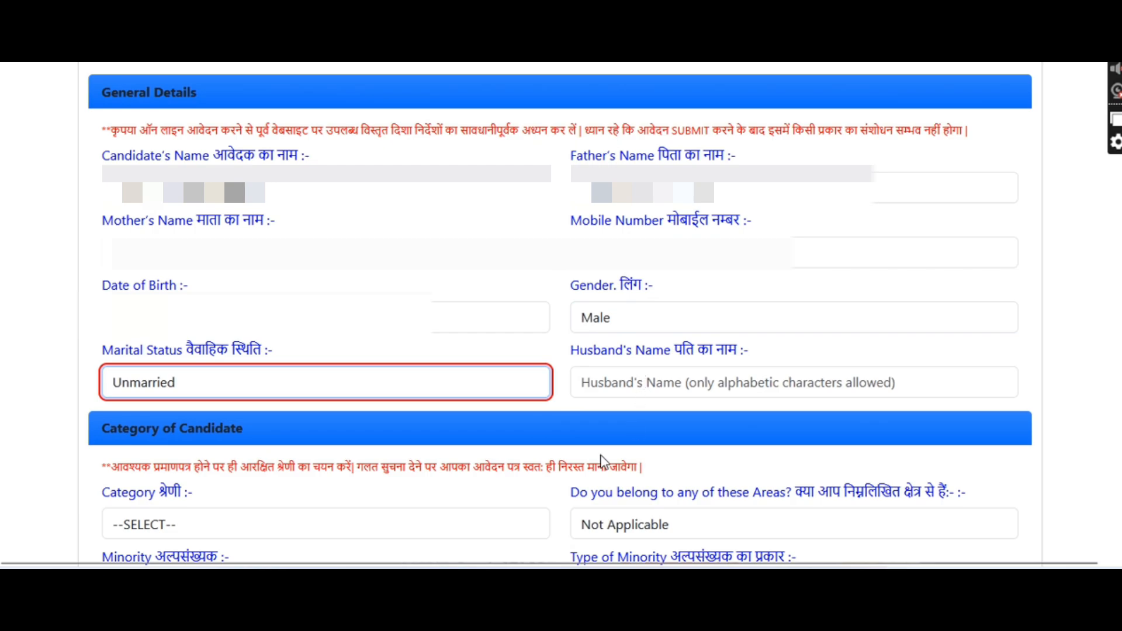
{"action": "left_click", "coordinate": [441, 520]}
{"action": "left_click", "coordinate": [152, 488]}
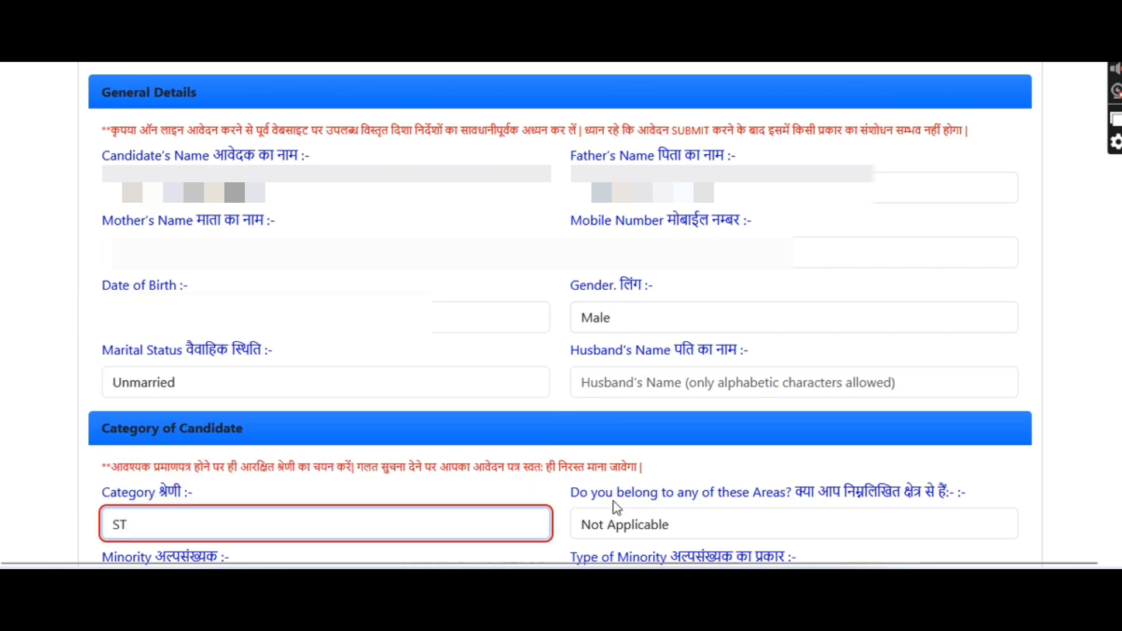
{"action": "left_click", "coordinate": [670, 531]}
{"action": "left_click", "coordinate": [670, 531]}
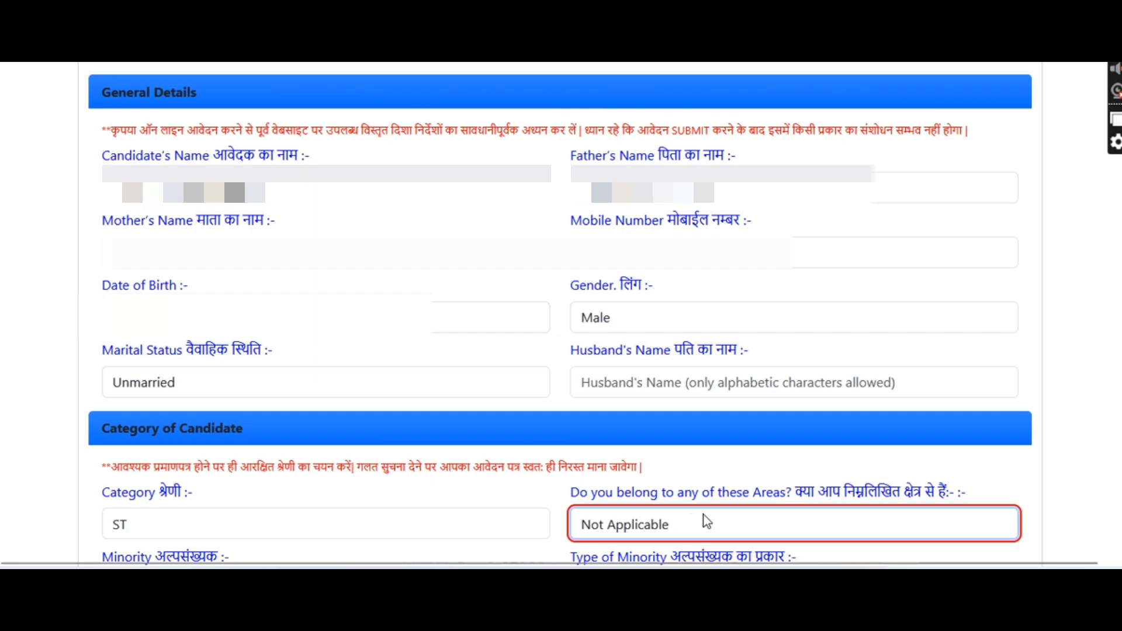
Answer No to Minority and disability, keeping disability type Not Applicable
{"action": "scroll", "coordinate": [706, 513], "scroll_direction": "down", "scroll_amount": 7}
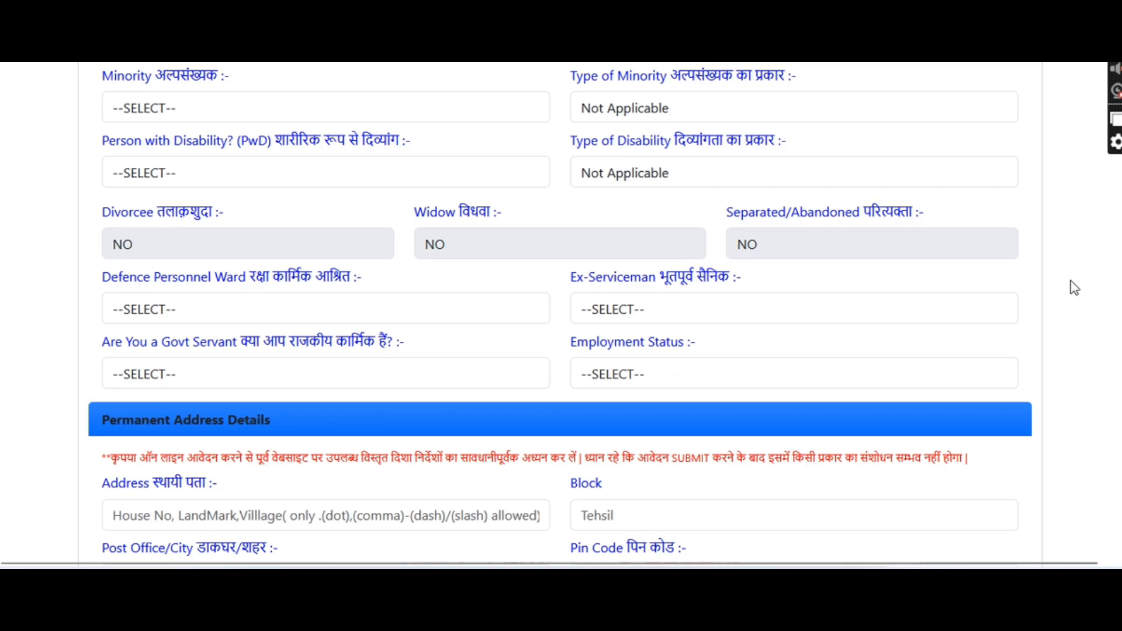
{"action": "left_click", "coordinate": [490, 115]}
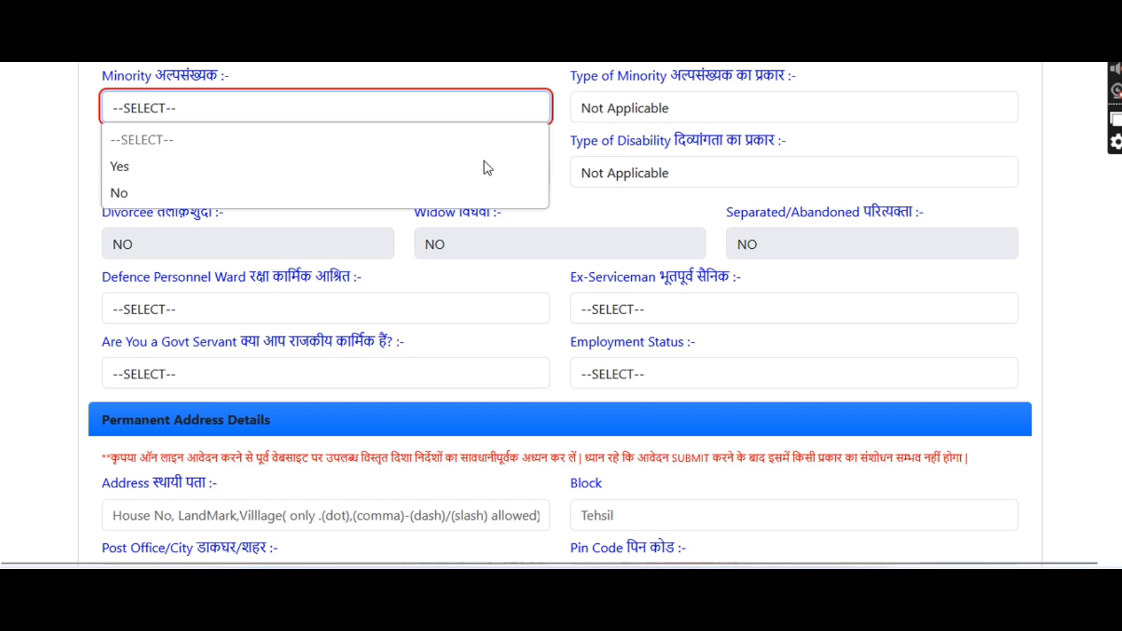
{"action": "left_click", "coordinate": [376, 191]}
{"action": "left_click", "coordinate": [643, 116]}
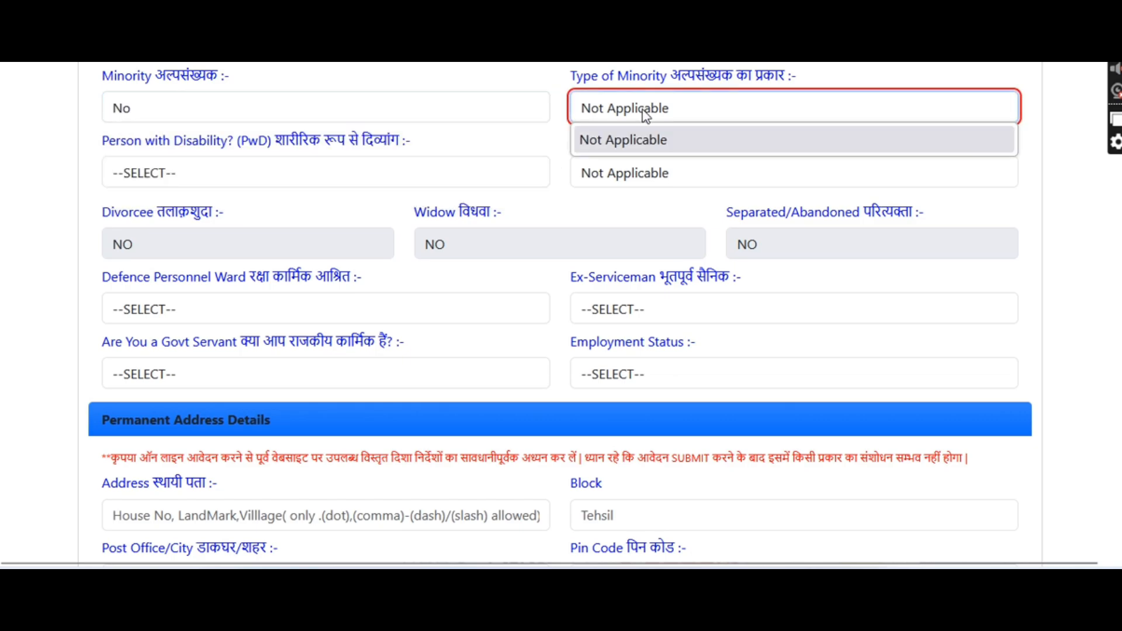
{"action": "left_click", "coordinate": [291, 172]}
{"action": "left_click", "coordinate": [183, 258]}
{"action": "left_click", "coordinate": [650, 177]}
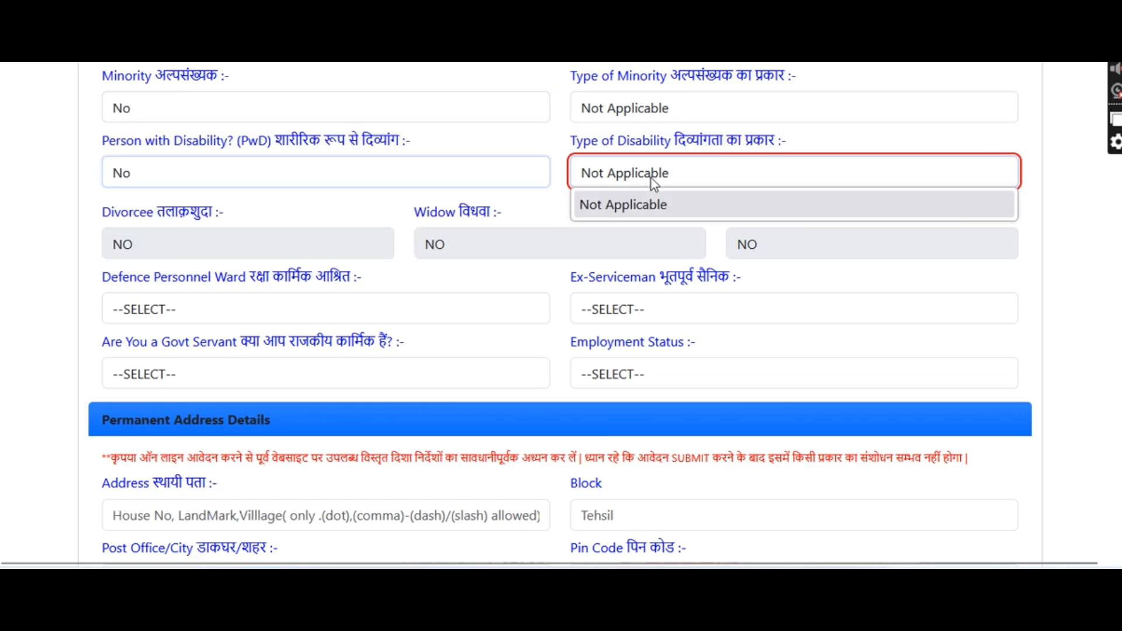
{"action": "left_click", "coordinate": [651, 179]}
Answer NO for defence ward, ex-serviceman and government servant, and set employment Unemployed
{"action": "left_click", "coordinate": [342, 307]}
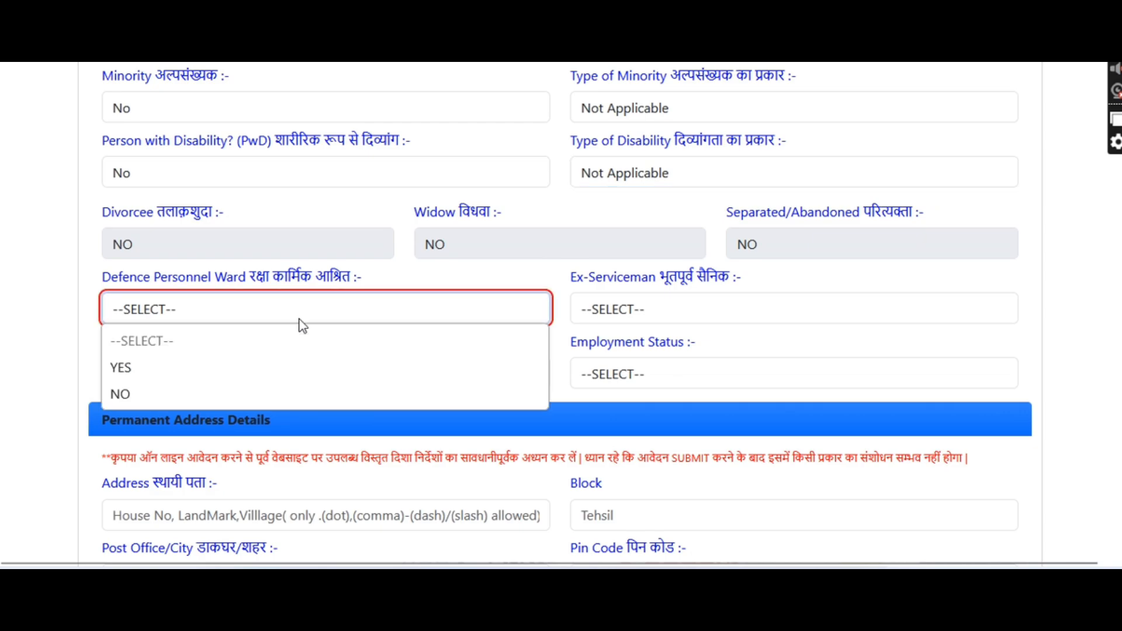
{"action": "left_click", "coordinate": [205, 397]}
{"action": "left_click", "coordinate": [629, 300]}
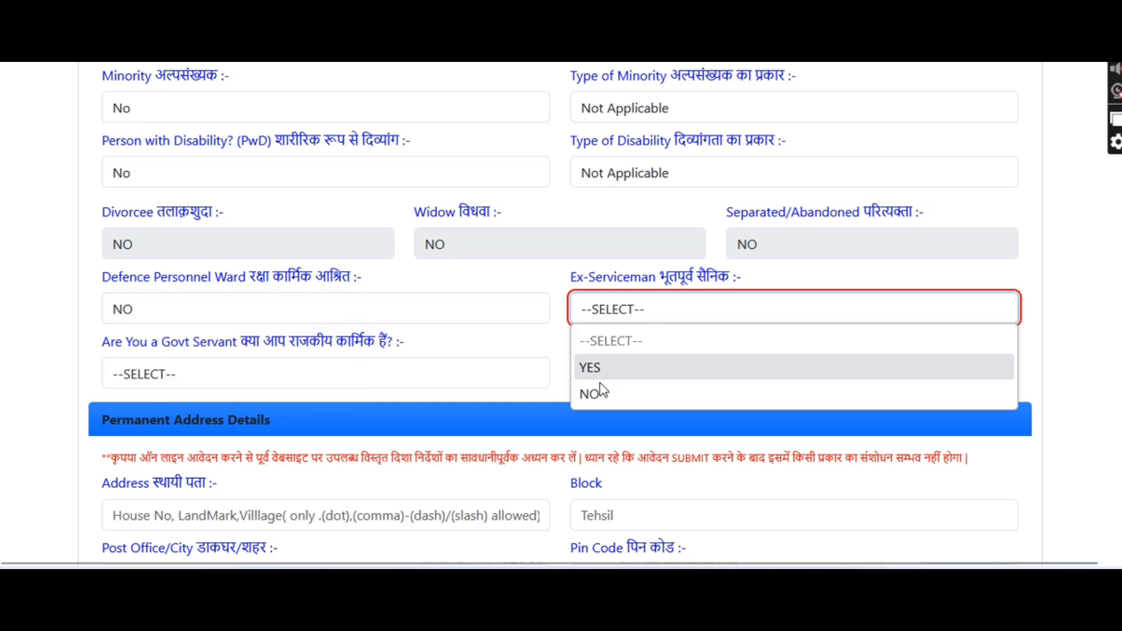
{"action": "left_click", "coordinate": [591, 393]}
{"action": "left_click", "coordinate": [322, 385]}
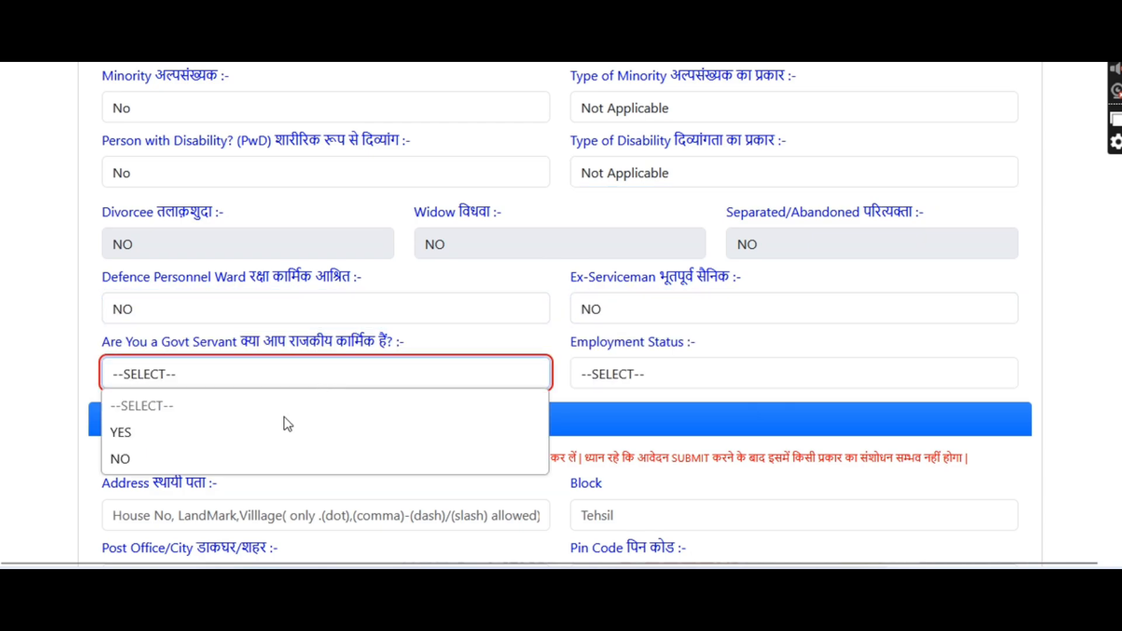
{"action": "left_click", "coordinate": [202, 458]}
{"action": "left_click", "coordinate": [611, 375]}
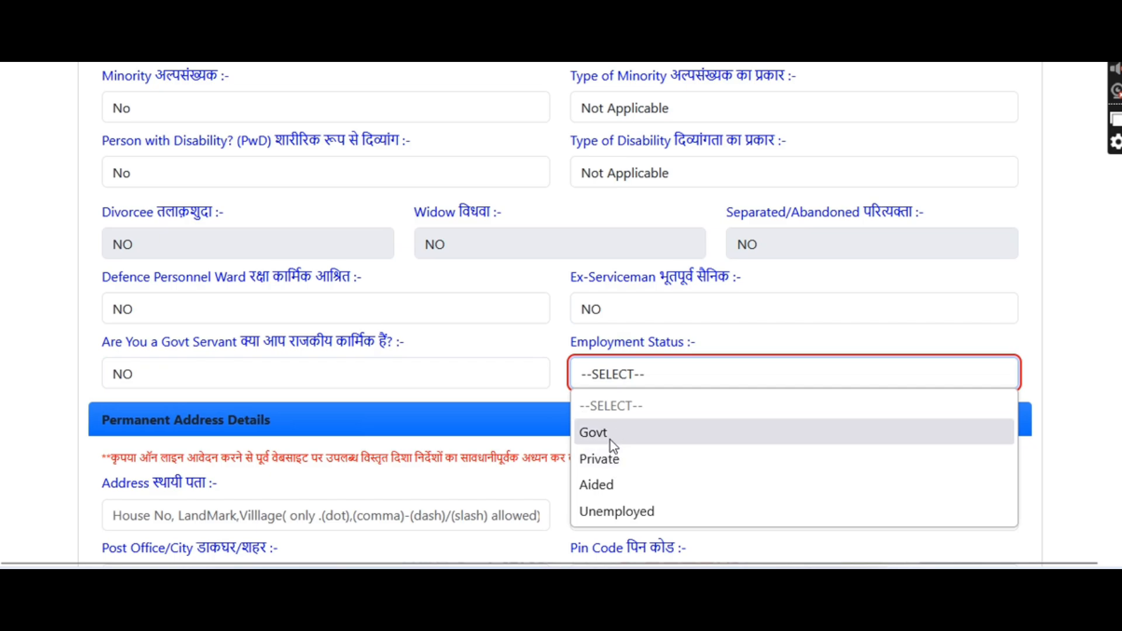
{"action": "left_click", "coordinate": [602, 510]}
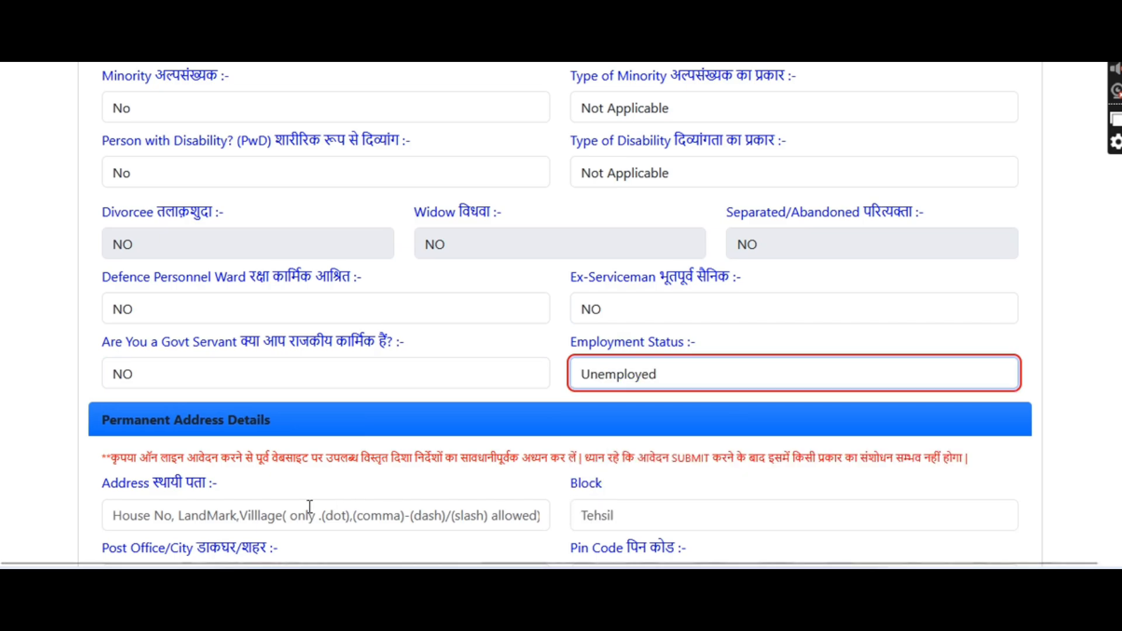
Enter the house/village line of the permanent address and move on to the Block field
{"action": "left_click", "coordinate": [278, 513]}
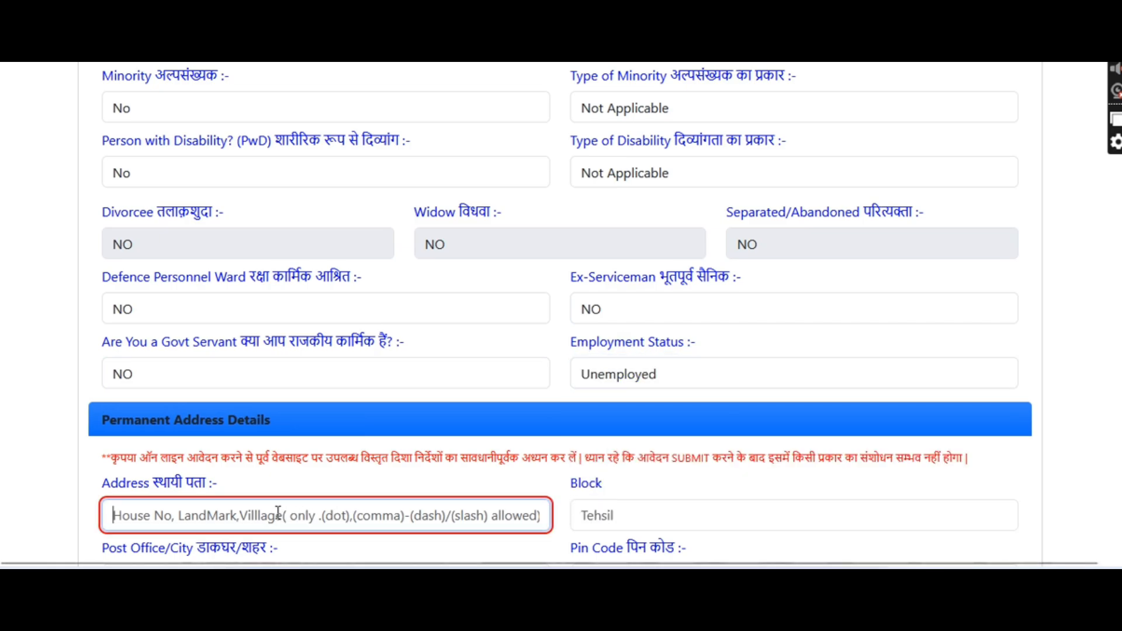
{"action": "type", "text": "VP"}
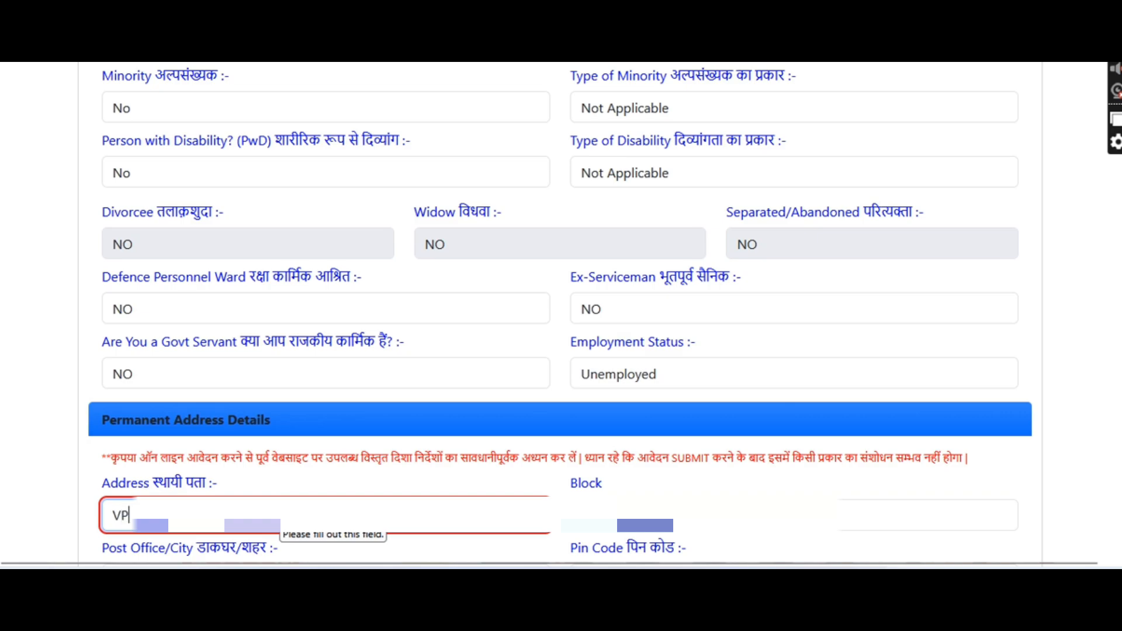
{"action": "type", "text": "IO"}
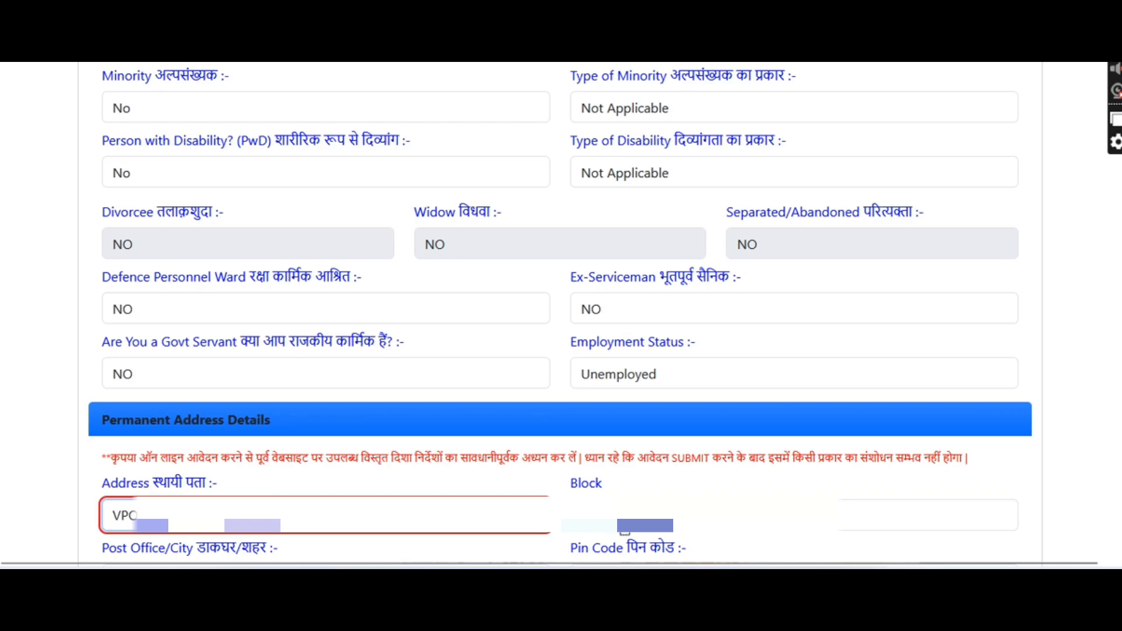
{"action": "left_click", "coordinate": [624, 529]}
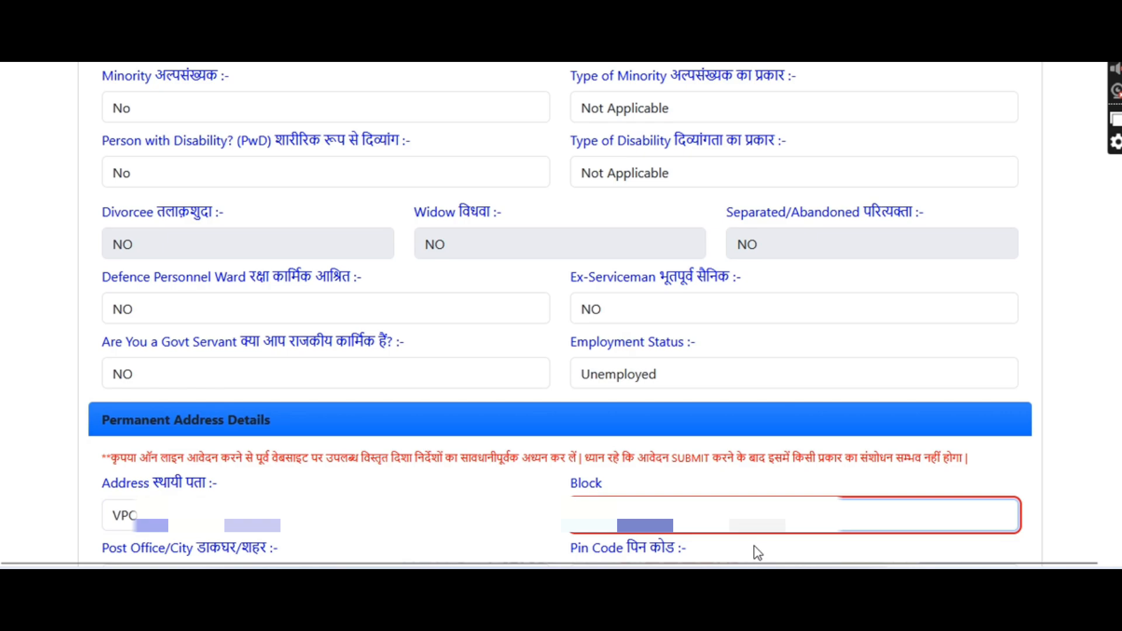
Enter post office GADUWAS and pin code 301401
{"action": "scroll", "coordinate": [758, 540], "scroll_direction": "down", "scroll_amount": 7}
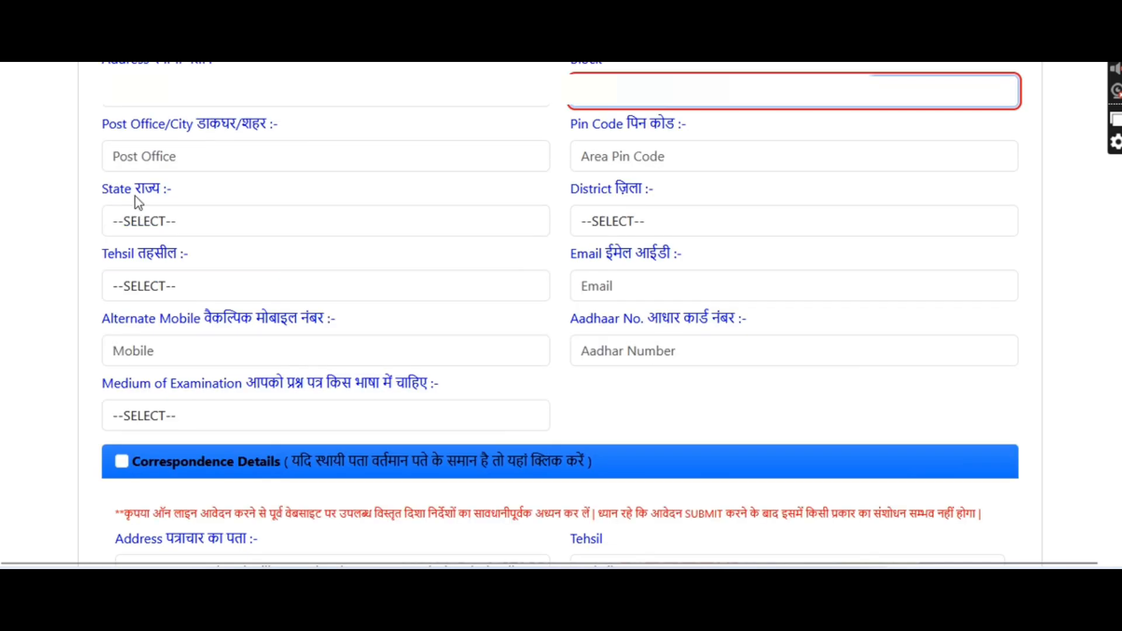
{"action": "left_click", "coordinate": [163, 158]}
{"action": "type", "text": "GADUWAS"}
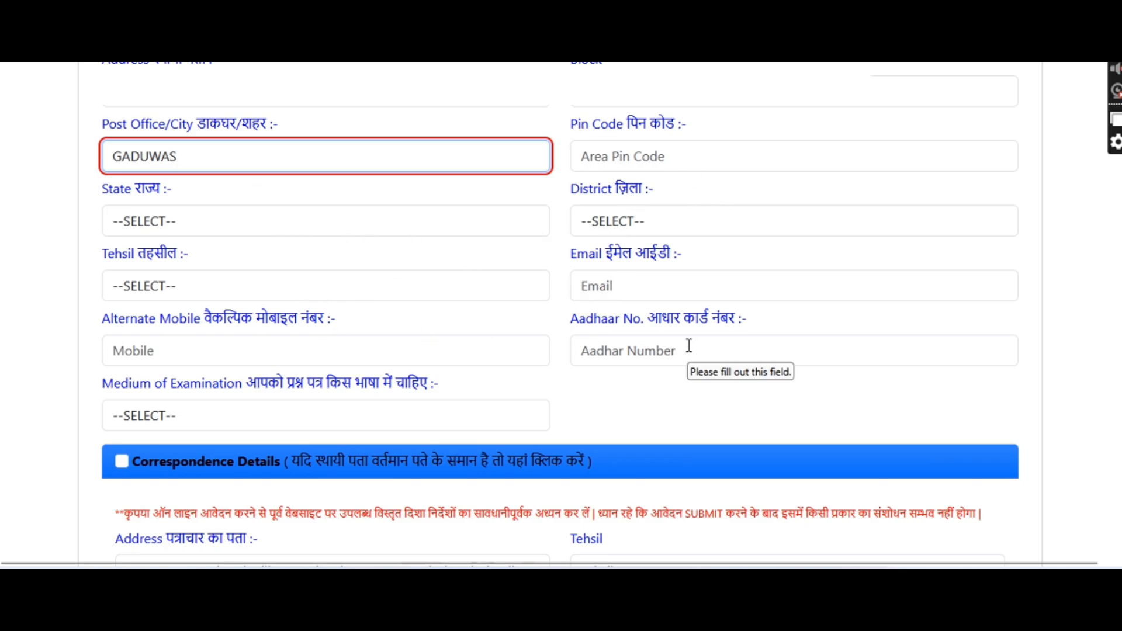
{"action": "left_click", "coordinate": [616, 154]}
{"action": "type", "text": "301401"}
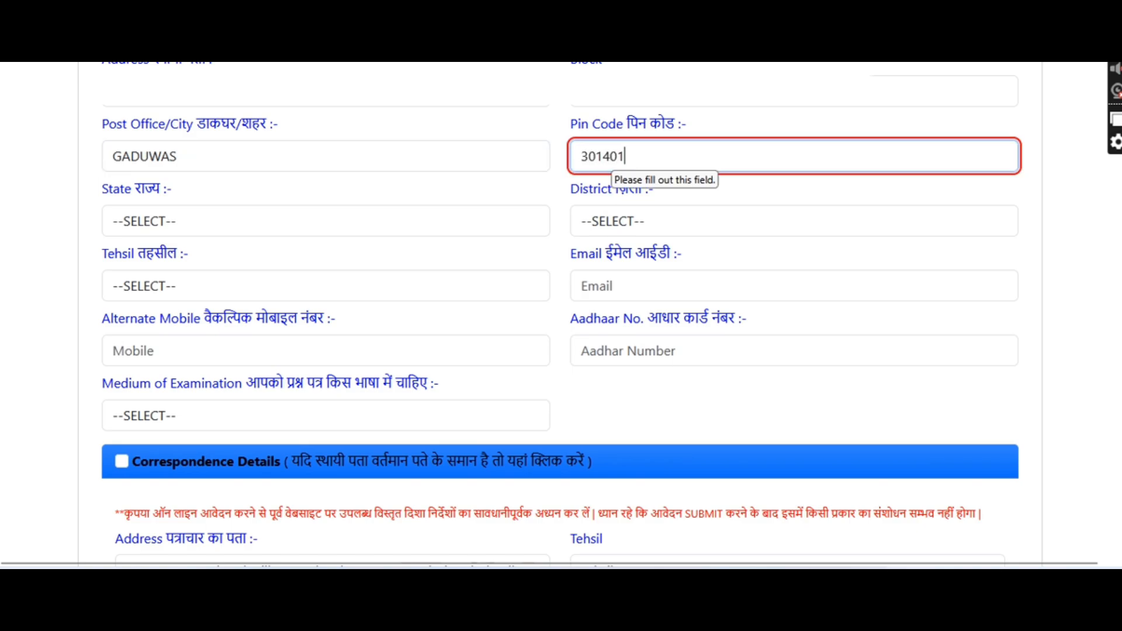
Choose state RAJASTHAN, district KHAIRTHAL-TIJARA and tehsil MUNDAWAR, then begin the e-mail address
{"action": "left_click", "coordinate": [443, 230]}
{"action": "scroll", "coordinate": [266, 303], "scroll_direction": "down", "scroll_amount": 5}
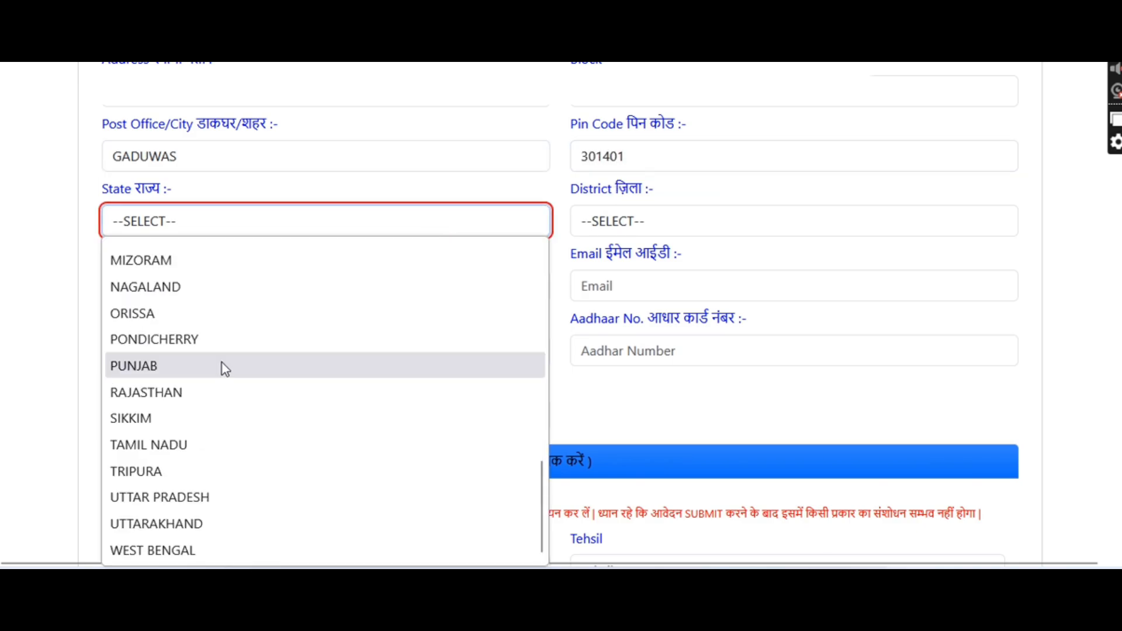
{"action": "left_click", "coordinate": [155, 393]}
{"action": "left_click", "coordinate": [607, 221]}
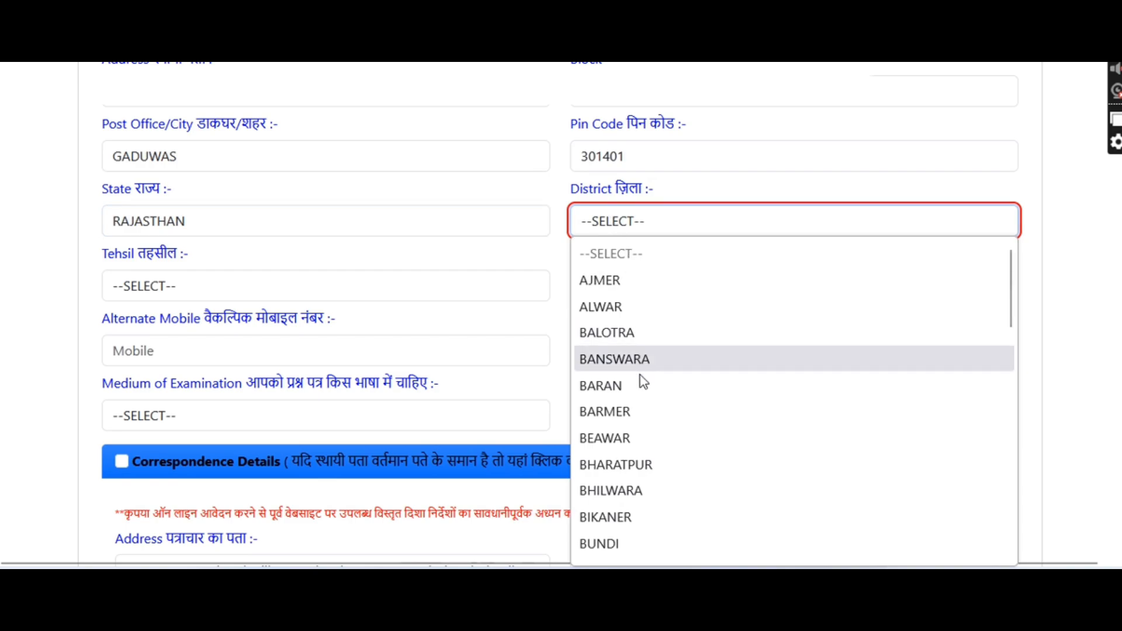
{"action": "scroll", "coordinate": [664, 397], "scroll_direction": "down", "scroll_amount": 10}
{"action": "scroll", "coordinate": [666, 362], "scroll_direction": "up", "scroll_amount": 5}
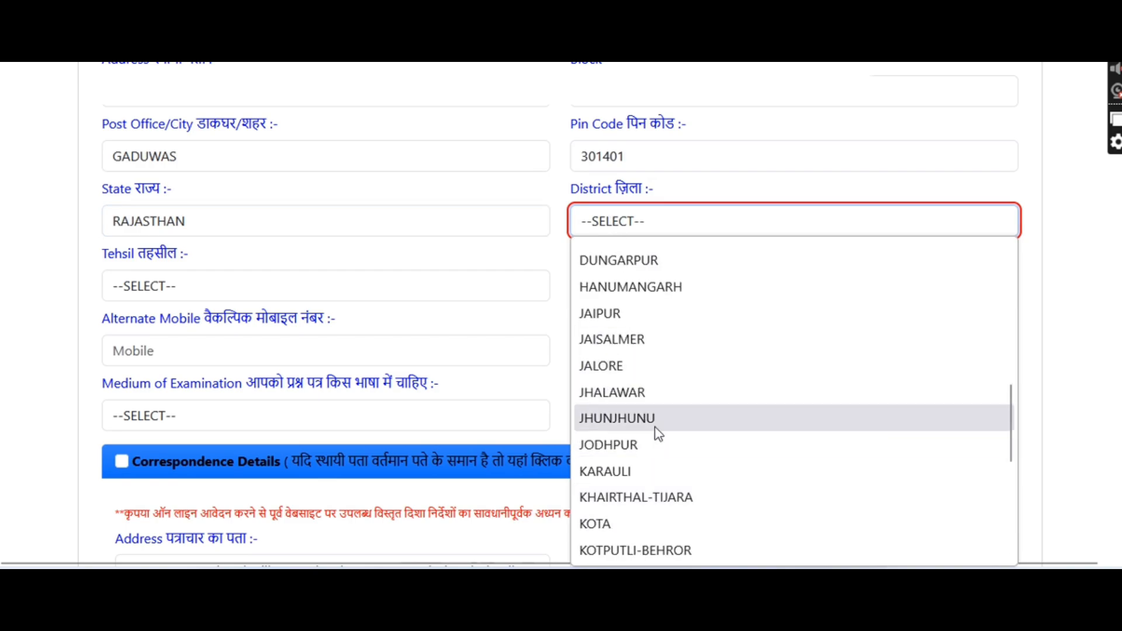
{"action": "left_click", "coordinate": [653, 493]}
{"action": "left_click", "coordinate": [257, 284]}
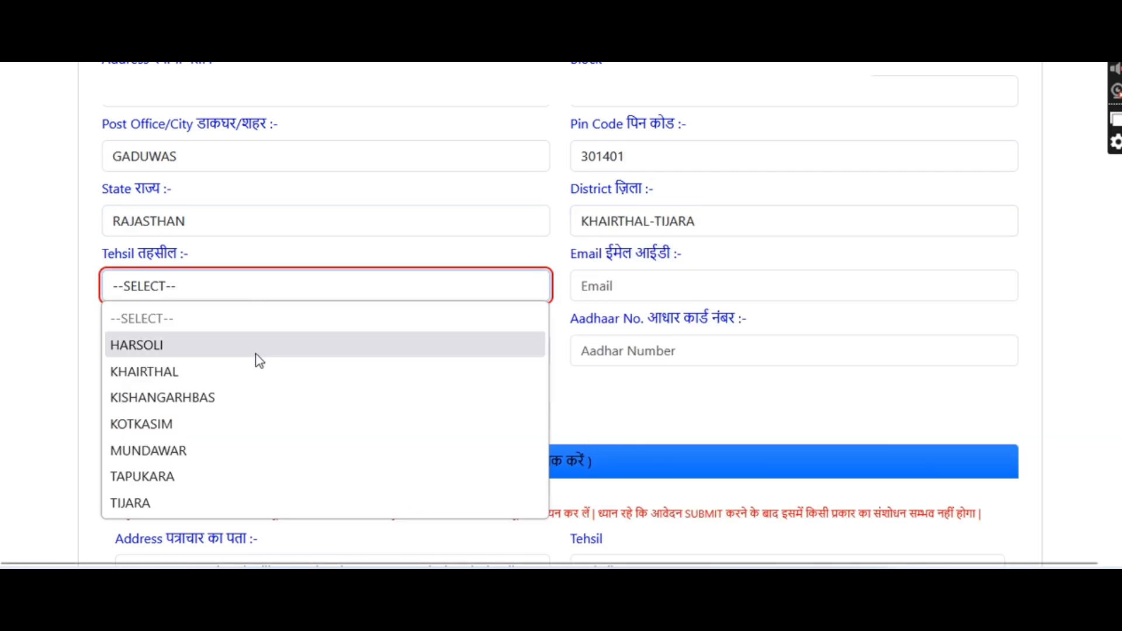
{"action": "left_click", "coordinate": [201, 457]}
{"action": "left_click", "coordinate": [603, 282]}
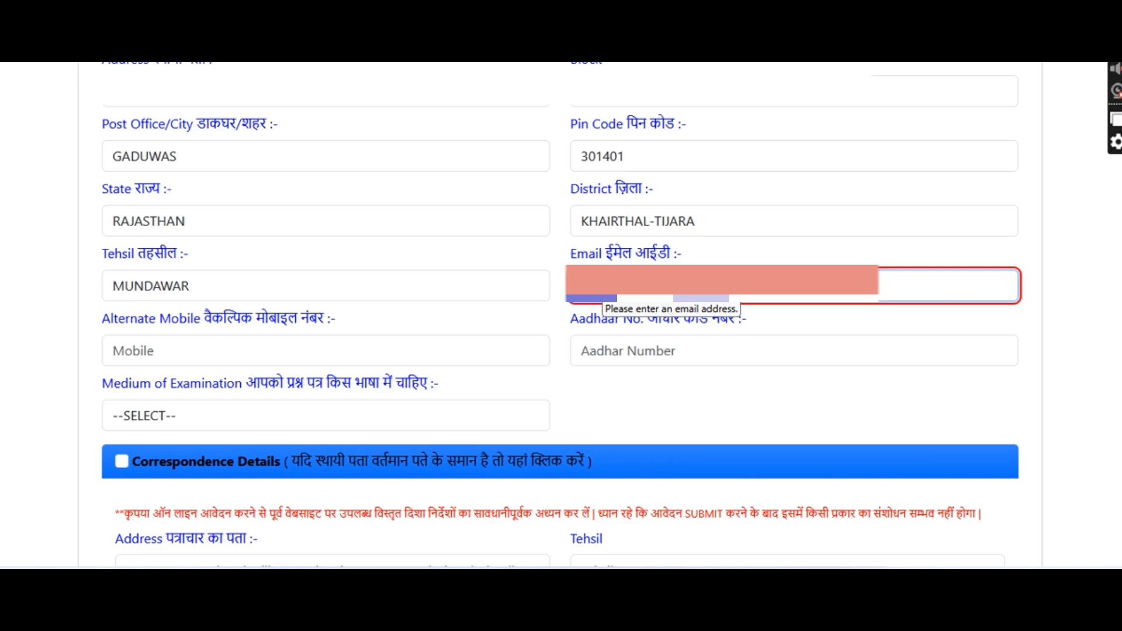
Fill the alternate mobile and Aadhaar numbers, choose Hindi medium, and copy the permanent address for correspondence
{"action": "key", "text": "Tab"}
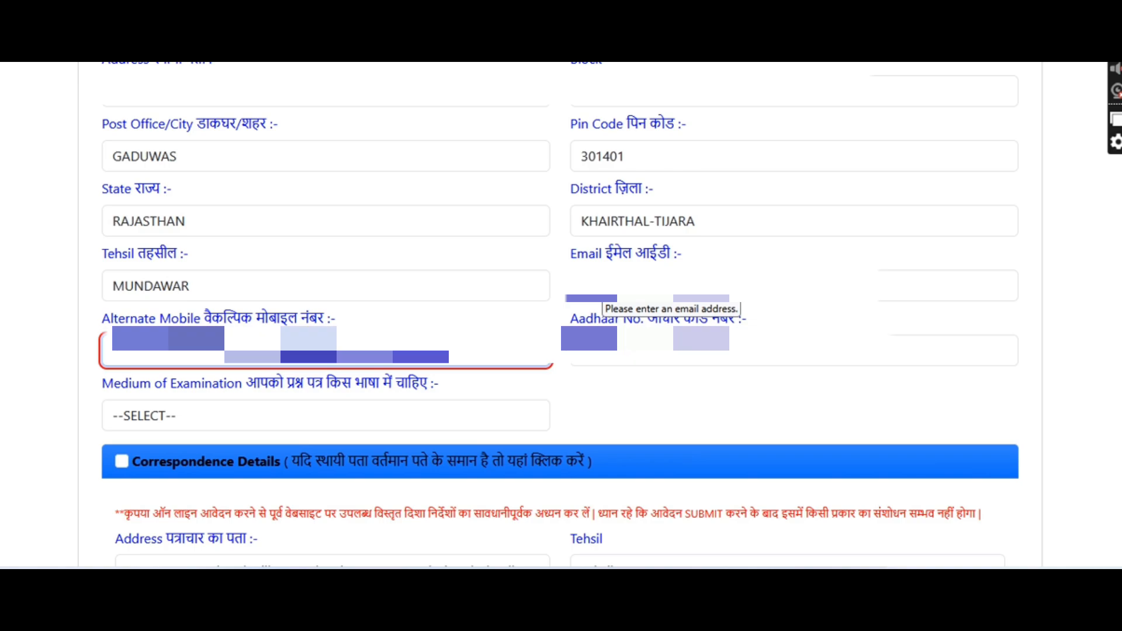
{"action": "key", "text": "Tab"}
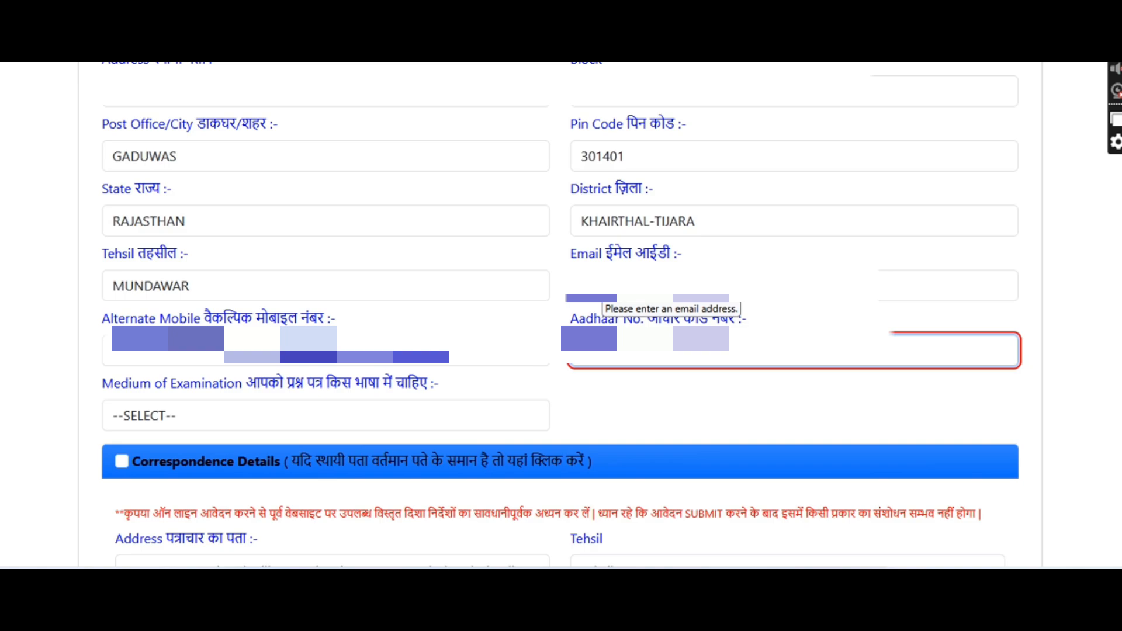
{"action": "left_click", "coordinate": [368, 424]}
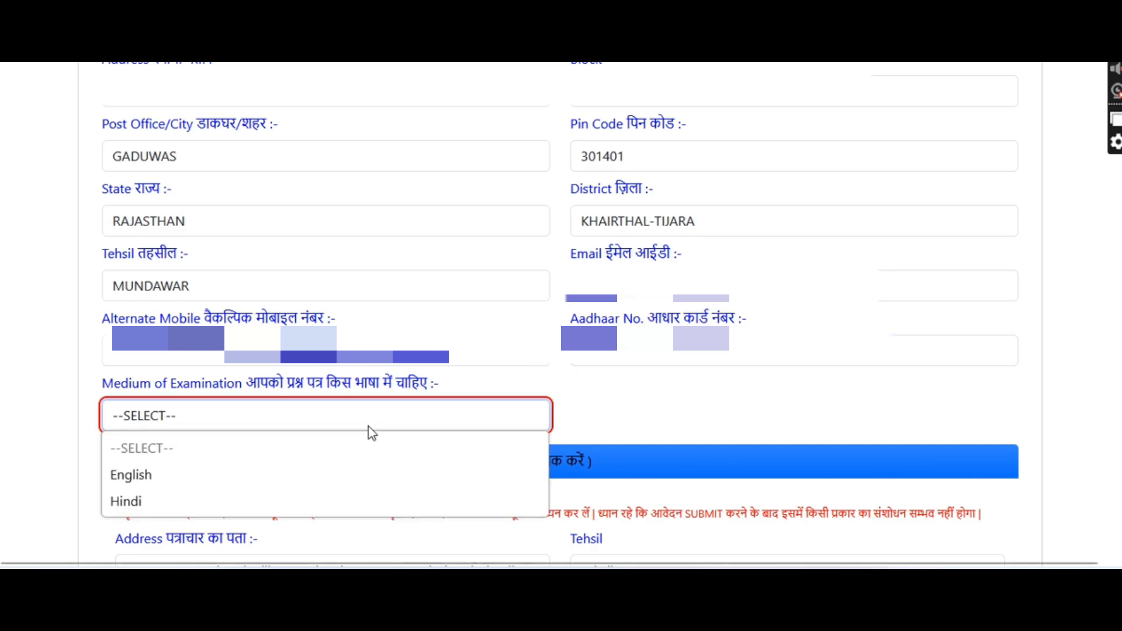
{"action": "left_click", "coordinate": [187, 504]}
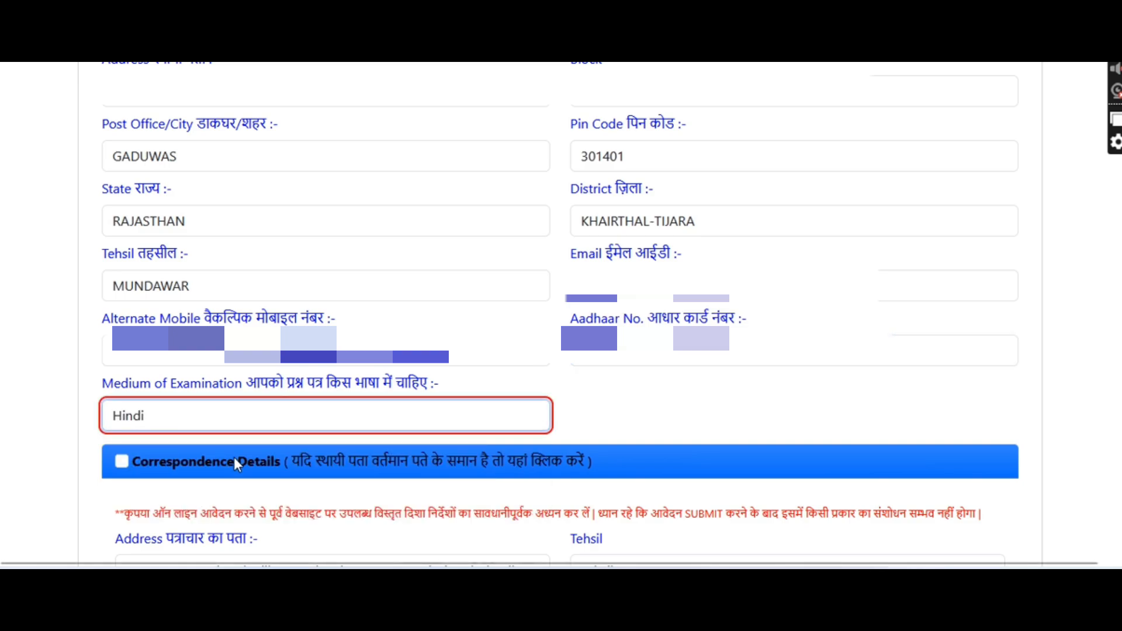
{"action": "left_click", "coordinate": [121, 461]}
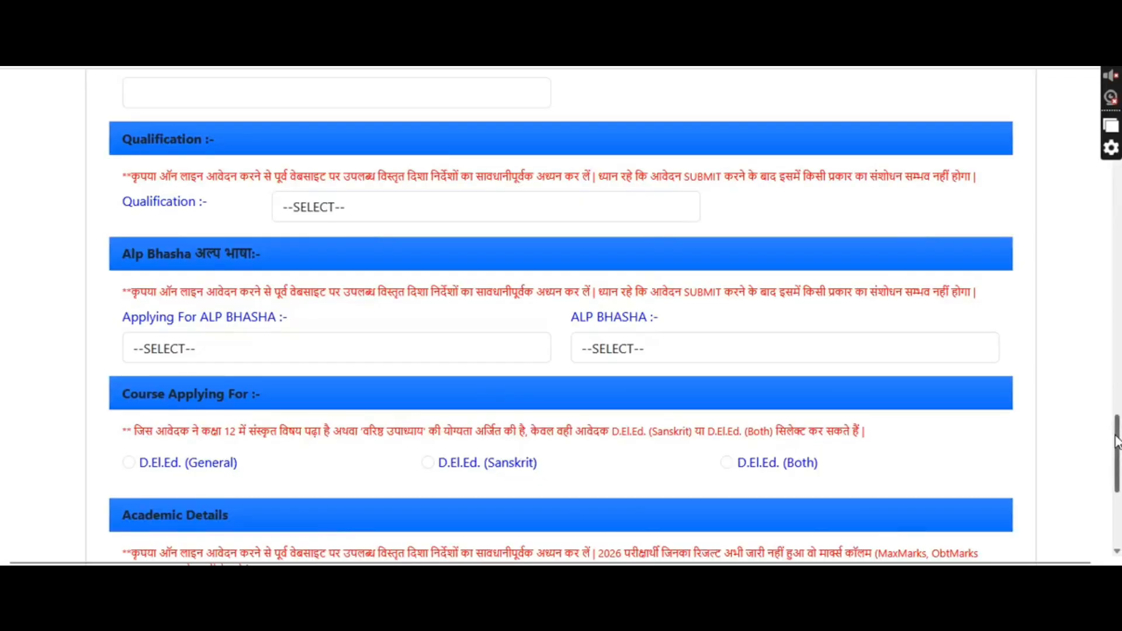
{"action": "scroll", "coordinate": [750, 413], "scroll_direction": "up", "scroll_amount": 1}
{"action": "left_click", "coordinate": [284, 120]}
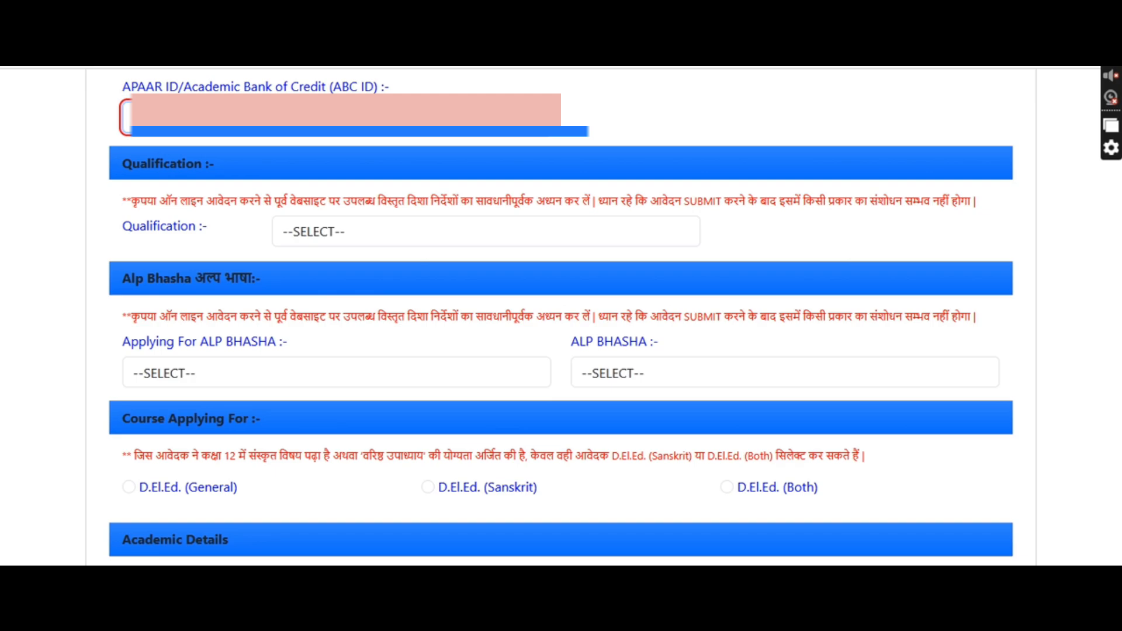
{"action": "scroll", "coordinate": [280, 193], "scroll_direction": "up", "scroll_amount": 3}
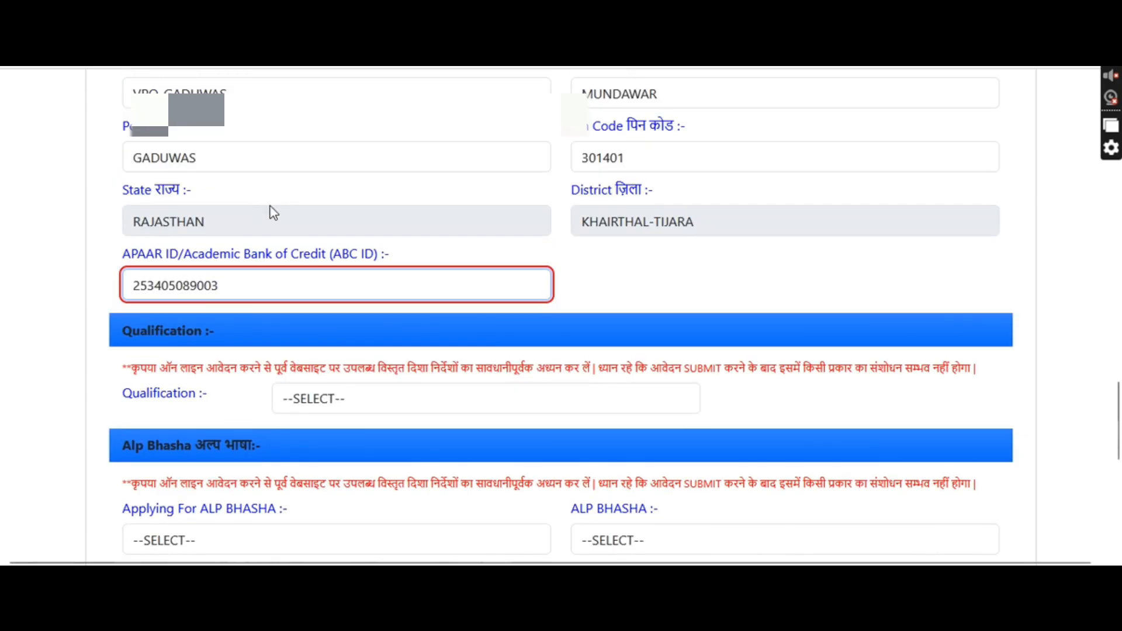
{"action": "scroll", "coordinate": [271, 210], "scroll_direction": "down", "scroll_amount": 3}
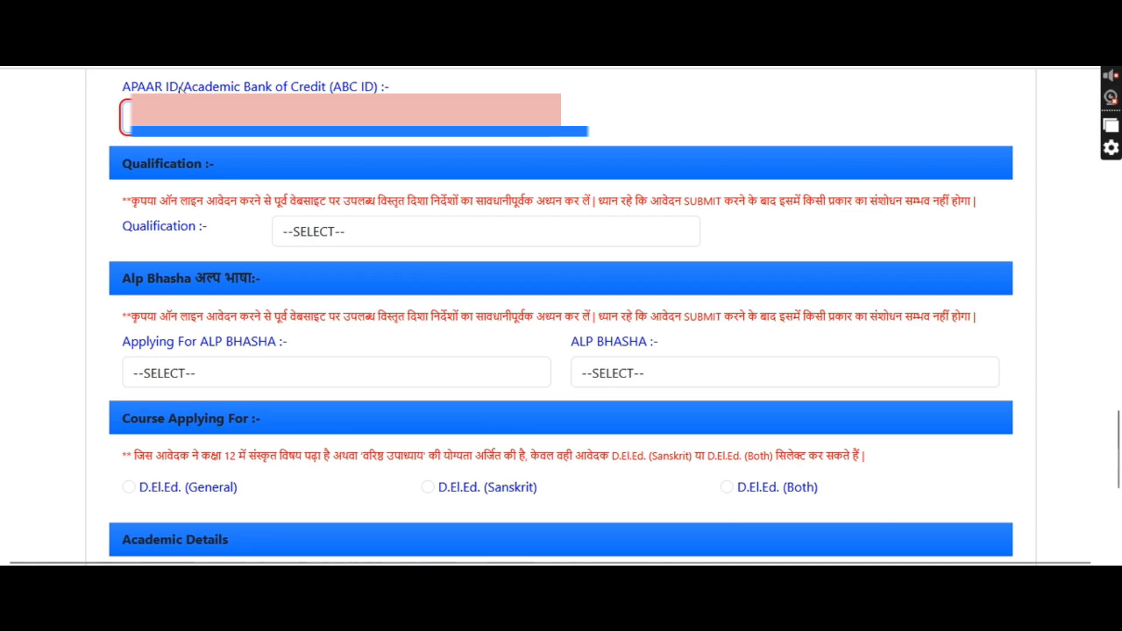
{"action": "left_click_drag", "start_coordinate": [178, 87], "coordinate": [393, 87]}
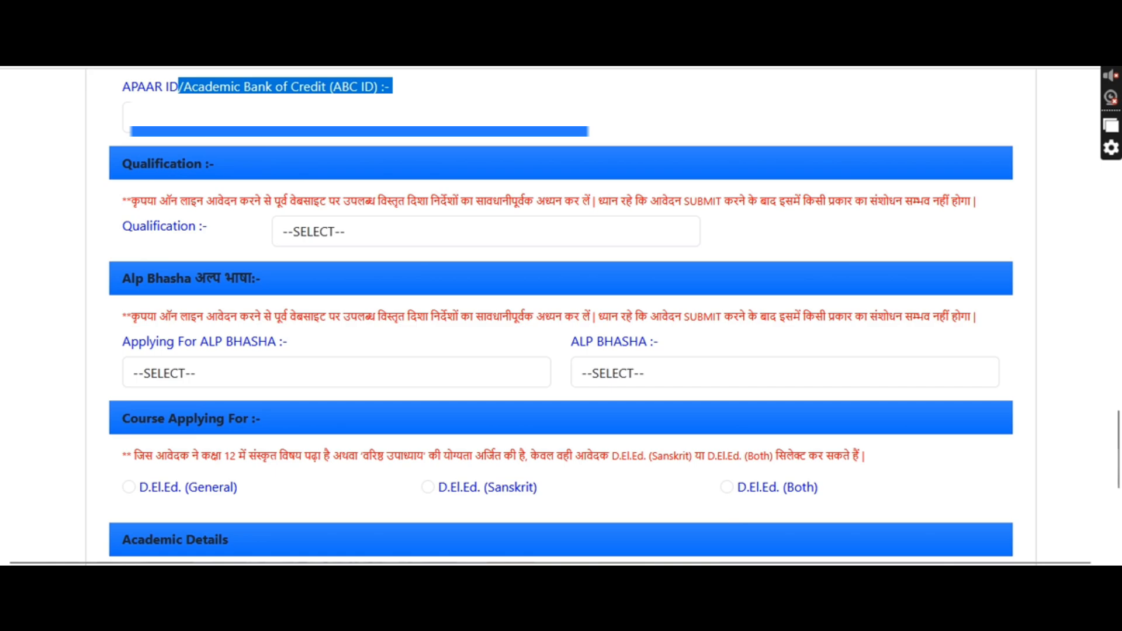
{"action": "left_click", "coordinate": [337, 117]}
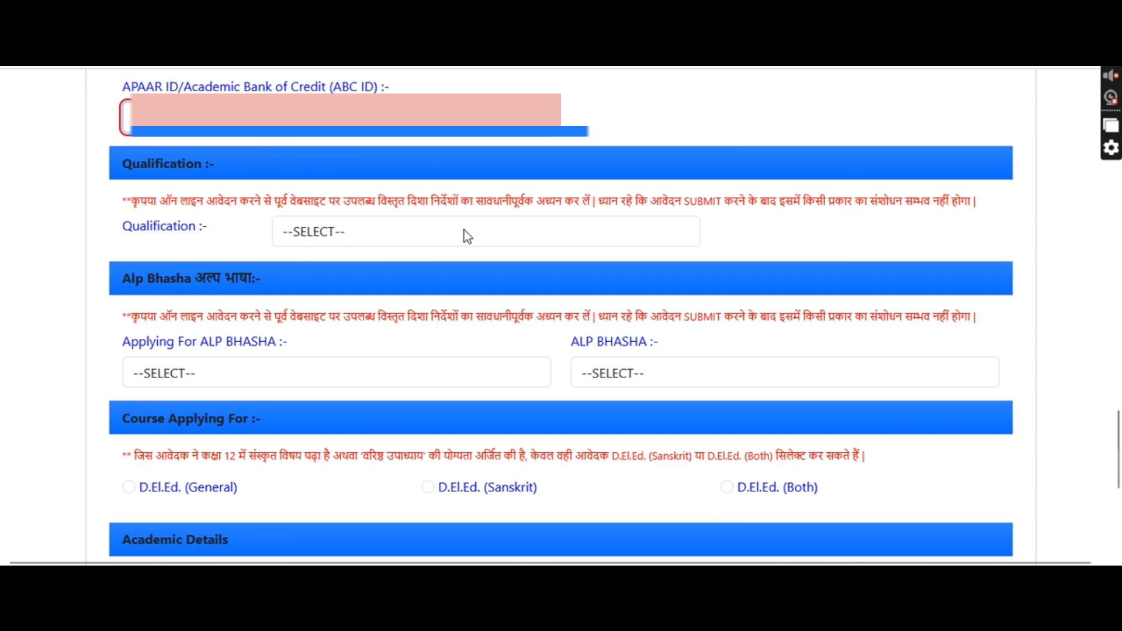
Select qualification 12th/Equivalent and answer NO for ALP BHASHA, then scroll to Academic Details
{"action": "left_click", "coordinate": [382, 227]}
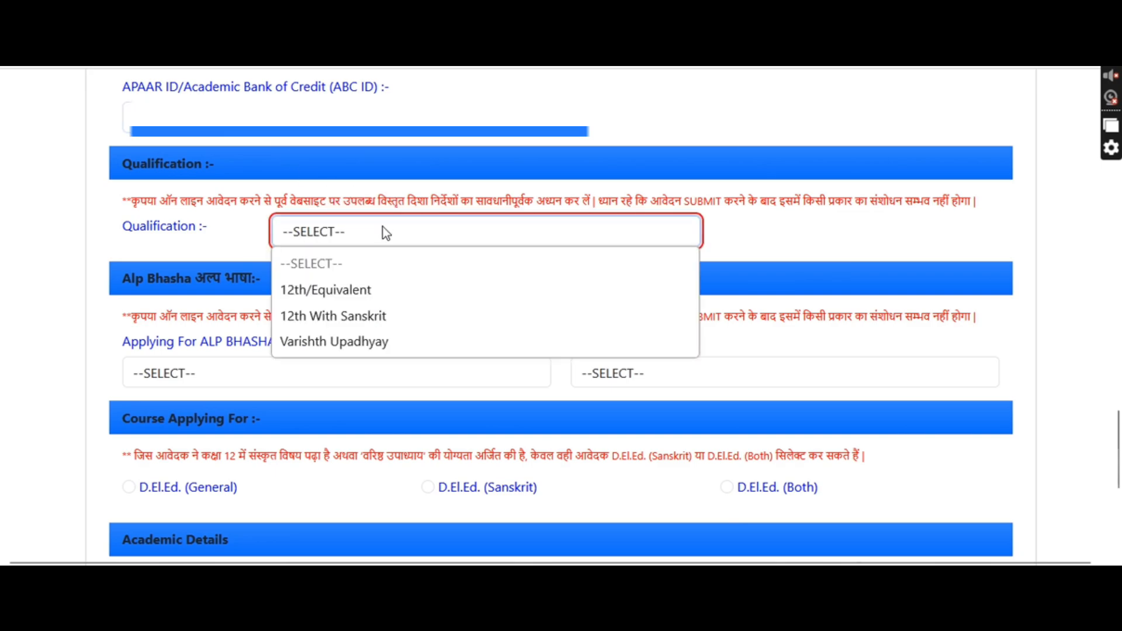
{"action": "left_click", "coordinate": [393, 289]}
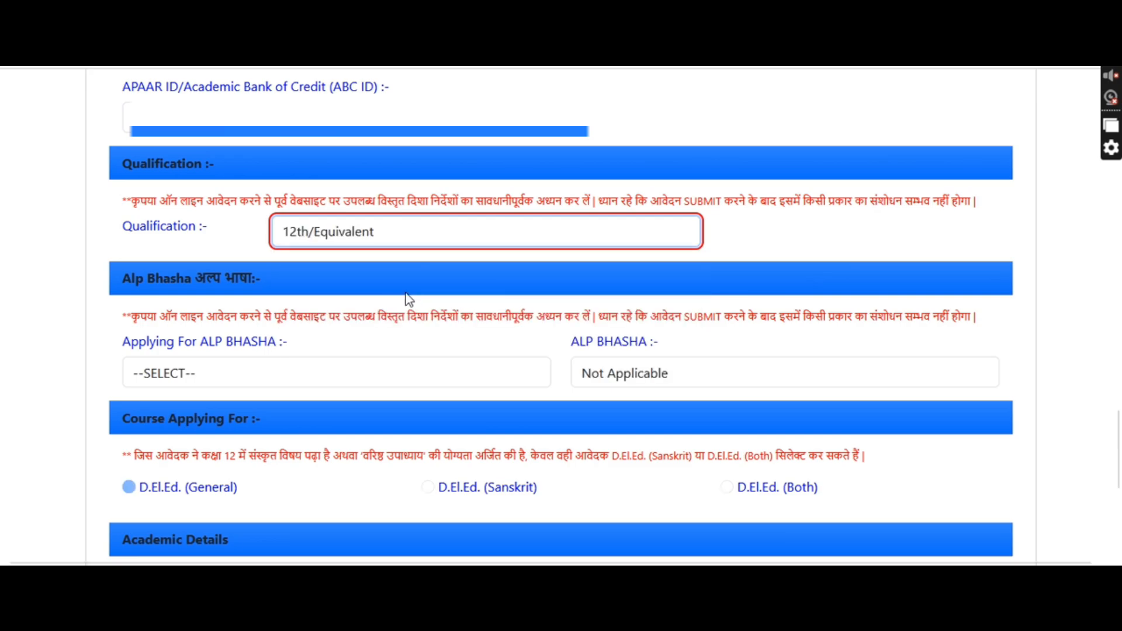
{"action": "left_click", "coordinate": [298, 375]}
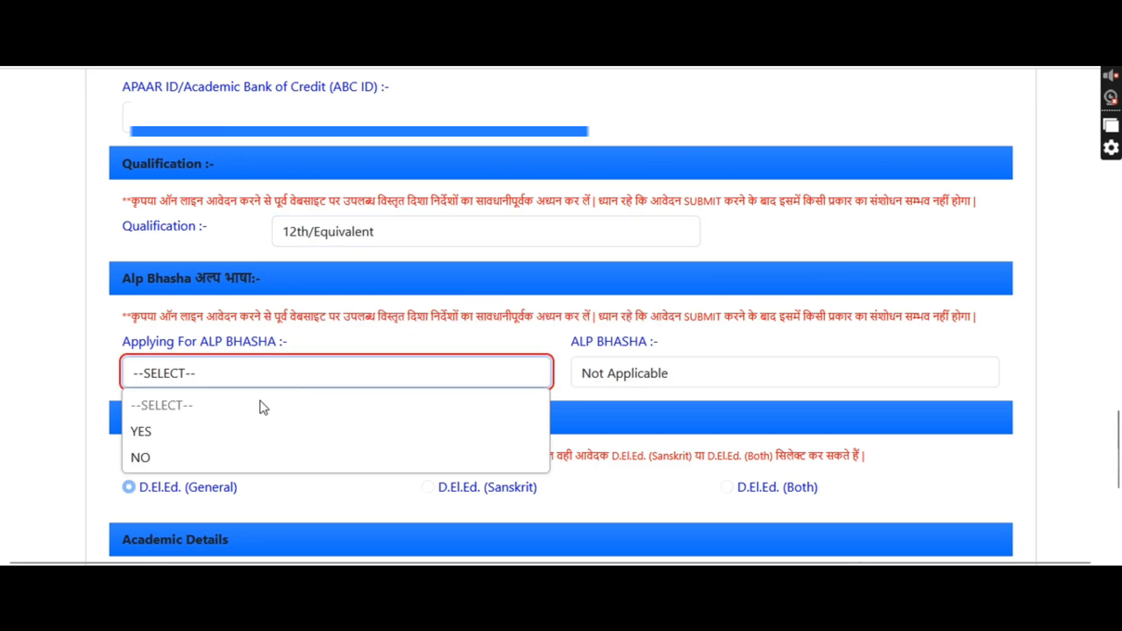
{"action": "left_click", "coordinate": [198, 463]}
{"action": "left_click", "coordinate": [644, 373]}
{"action": "left_click", "coordinate": [643, 374]}
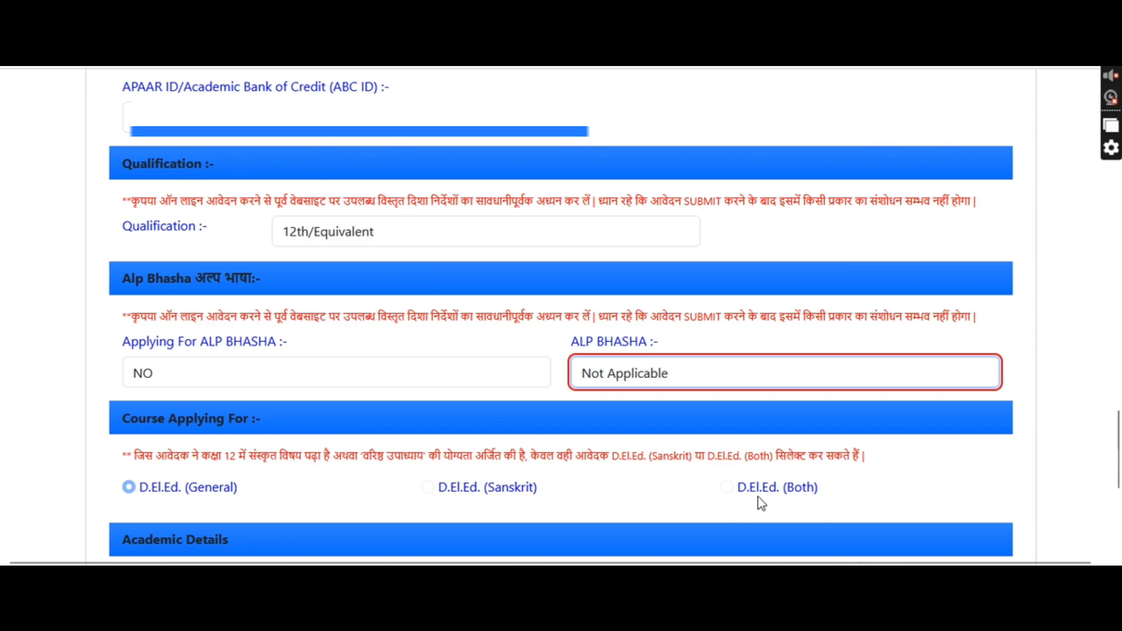
{"action": "left_click", "coordinate": [304, 374]}
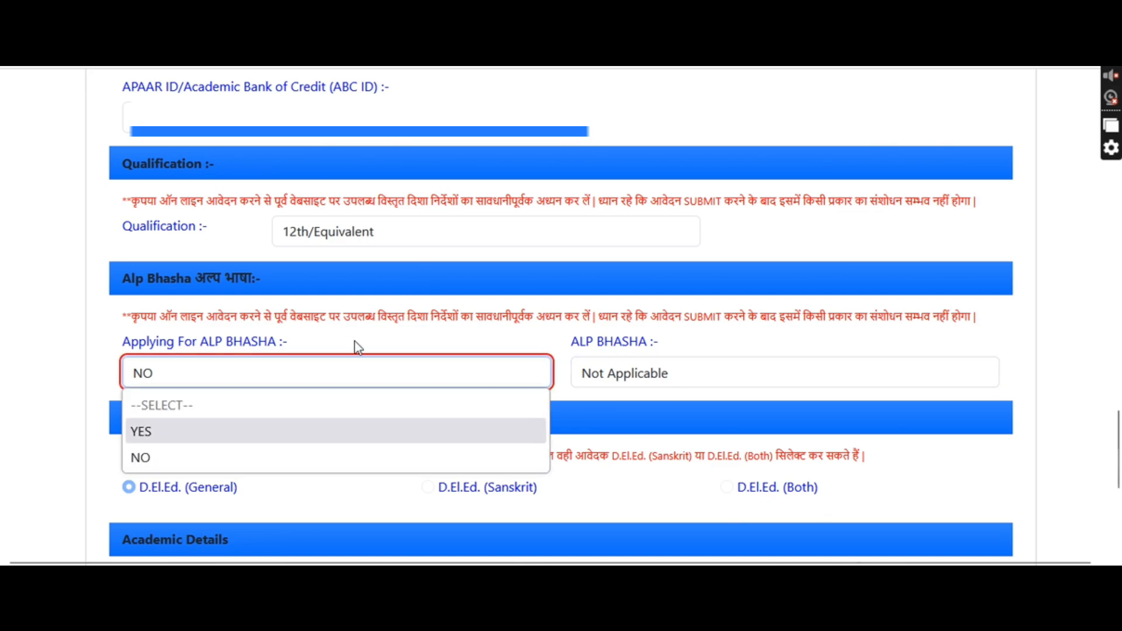
{"action": "left_click", "coordinate": [384, 304]}
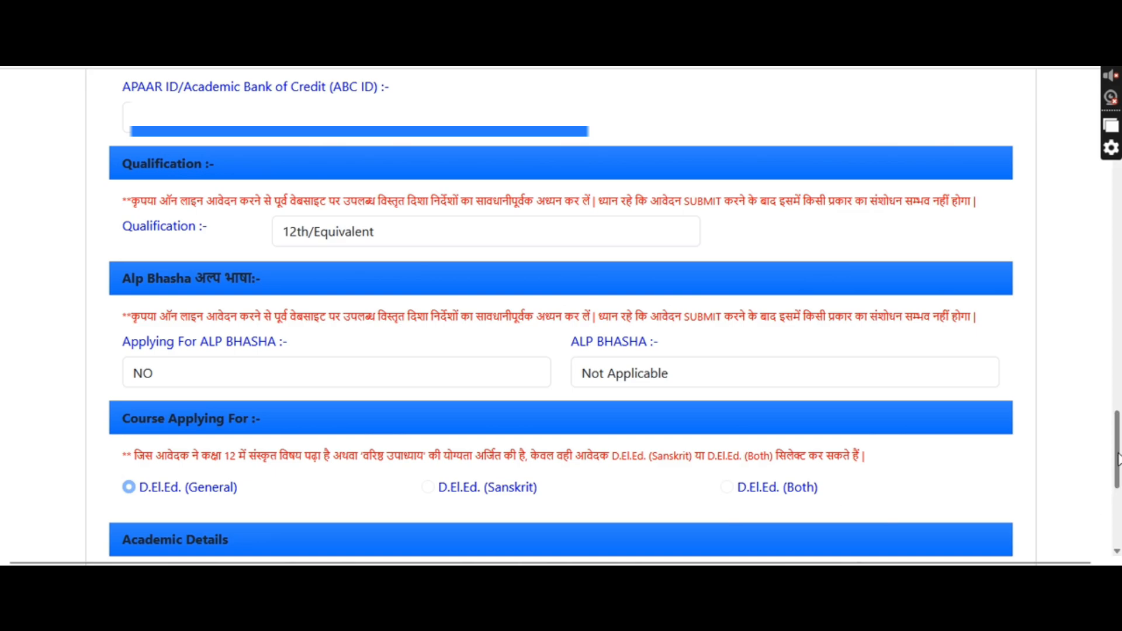
{"action": "left_click_drag", "start_coordinate": [1117, 459], "coordinate": [1117, 517]}
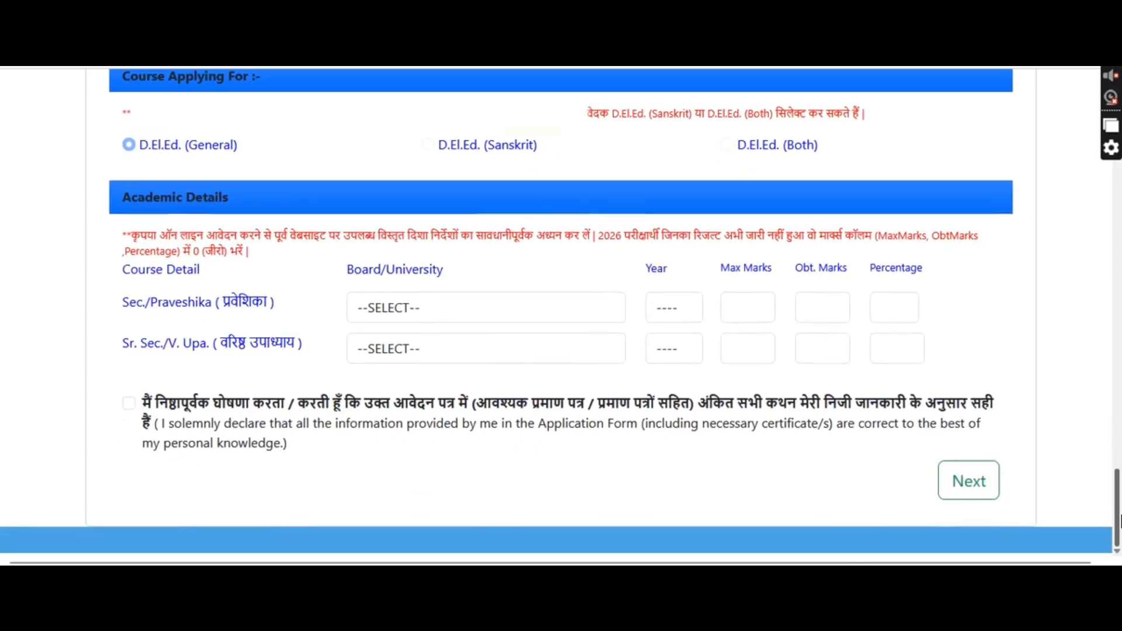
Fill the Sec./Praveshika row: Board of Secondary Education Rajasthan, year 2014, maximum marks 600
{"action": "left_click", "coordinate": [396, 309]}
{"action": "left_click", "coordinate": [466, 367]}
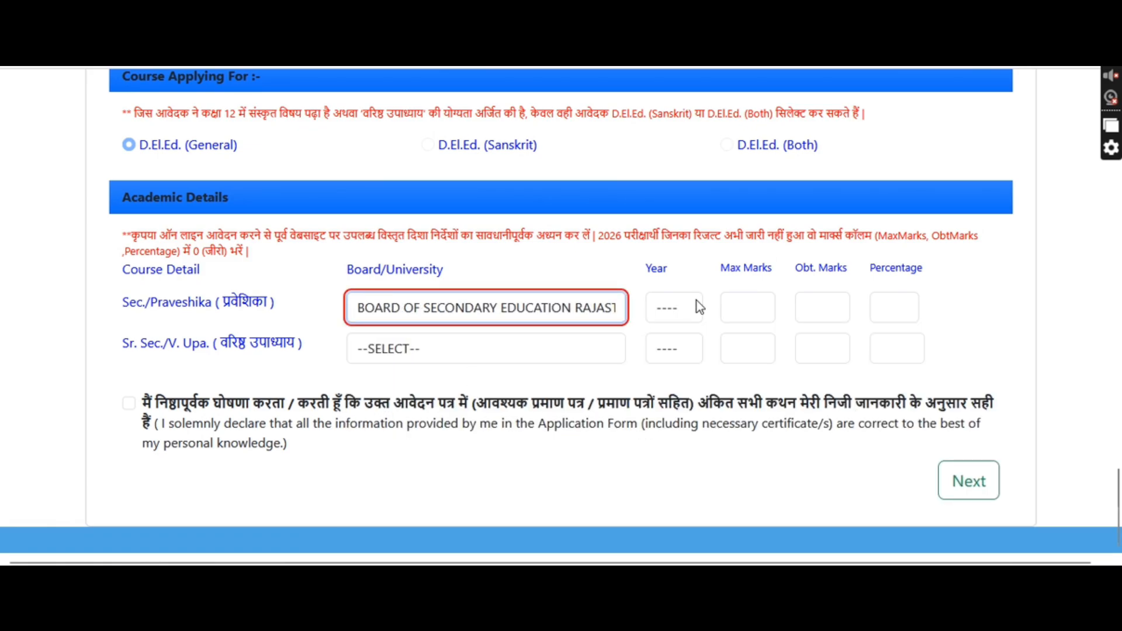
{"action": "left_click", "coordinate": [678, 315]}
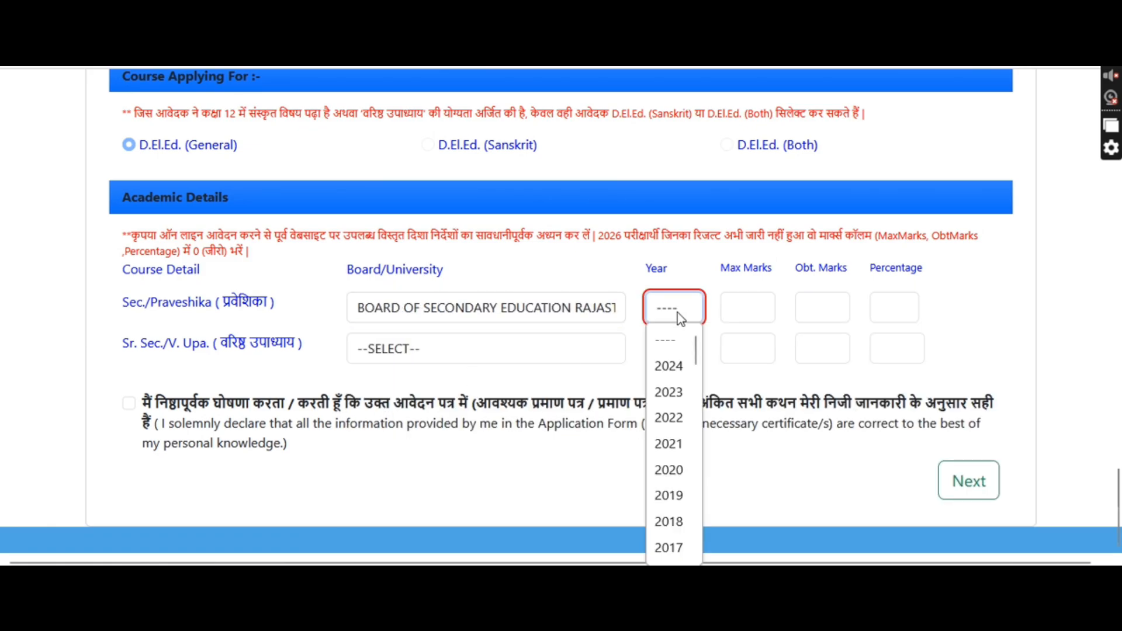
{"action": "scroll", "coordinate": [676, 496], "scroll_direction": "down", "scroll_amount": 2}
{"action": "left_click", "coordinate": [678, 466]}
{"action": "left_click", "coordinate": [750, 307]}
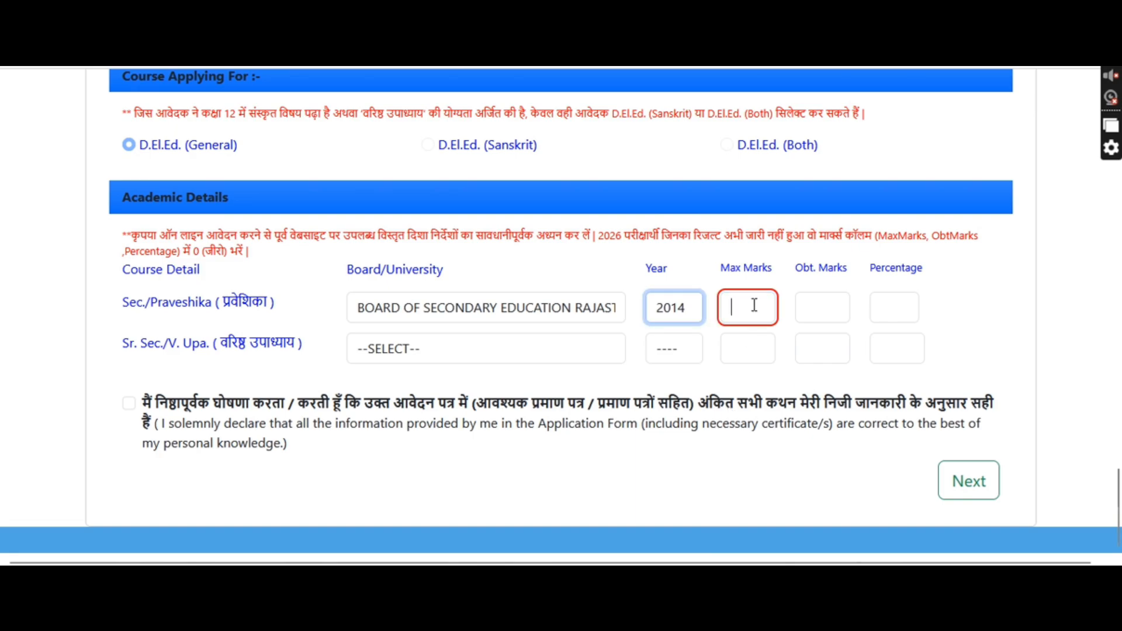
{"action": "type", "text": "600"}
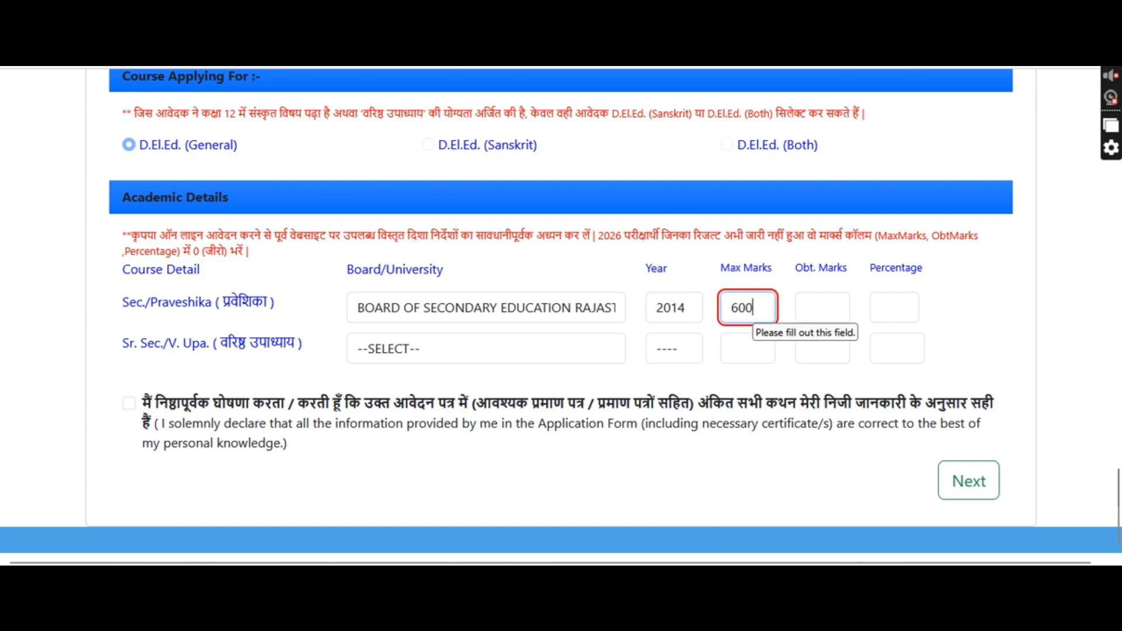
{"action": "left_click", "coordinate": [844, 307]}
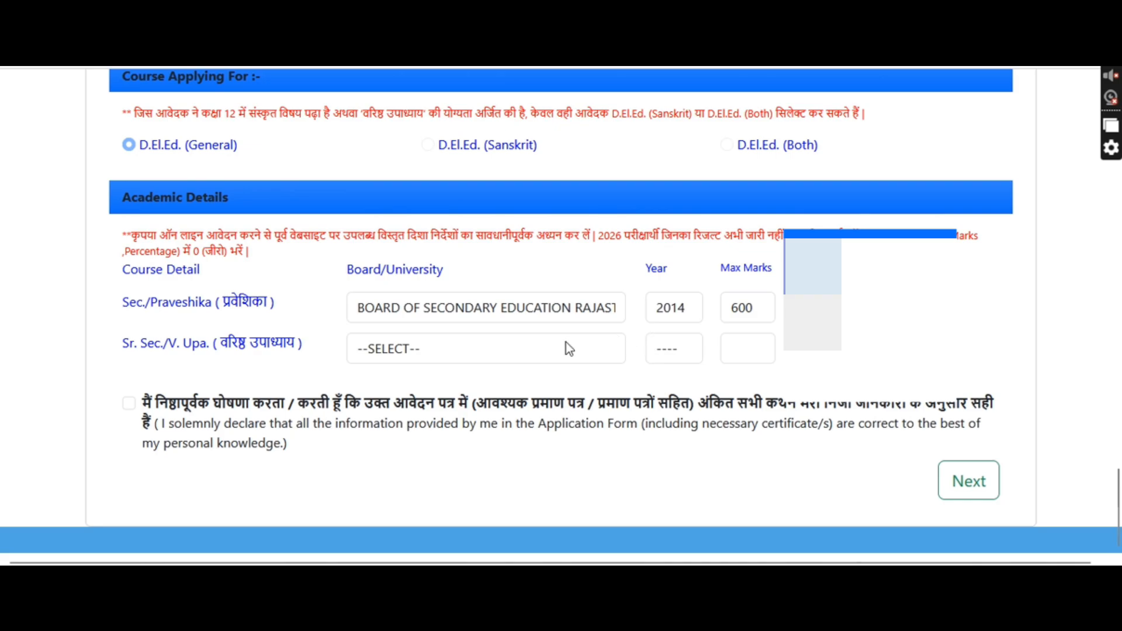
Fill the Sr. Sec. row: Board of Secondary Education Rajasthan, year 2016, maximum marks 500
{"action": "left_click", "coordinate": [444, 355]}
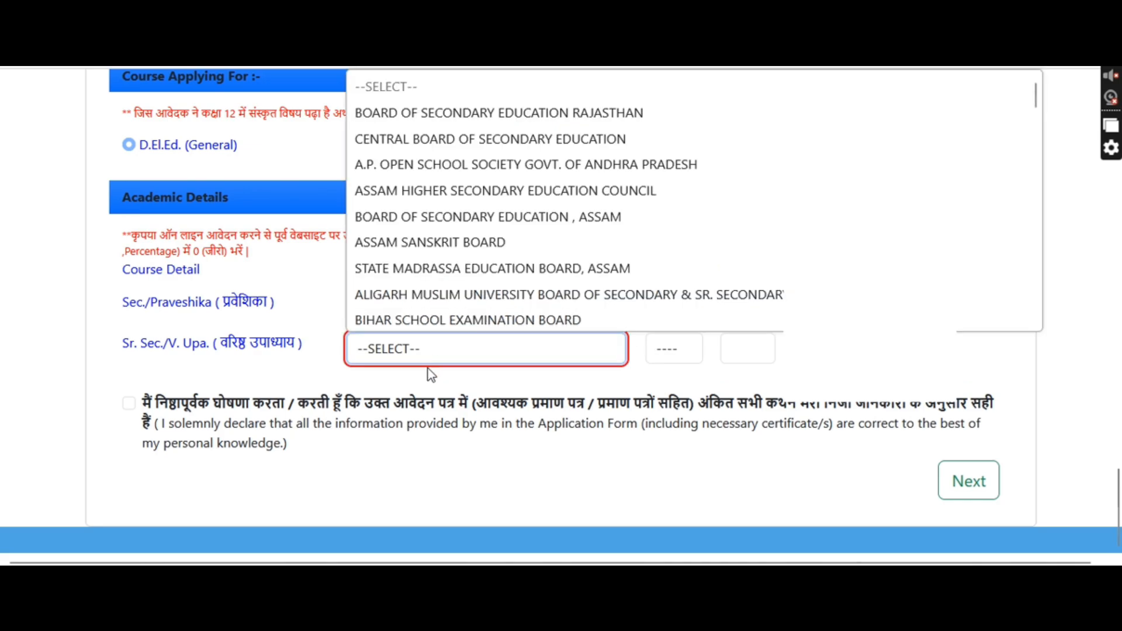
{"action": "left_click", "coordinate": [399, 108]}
{"action": "left_click", "coordinate": [669, 348]}
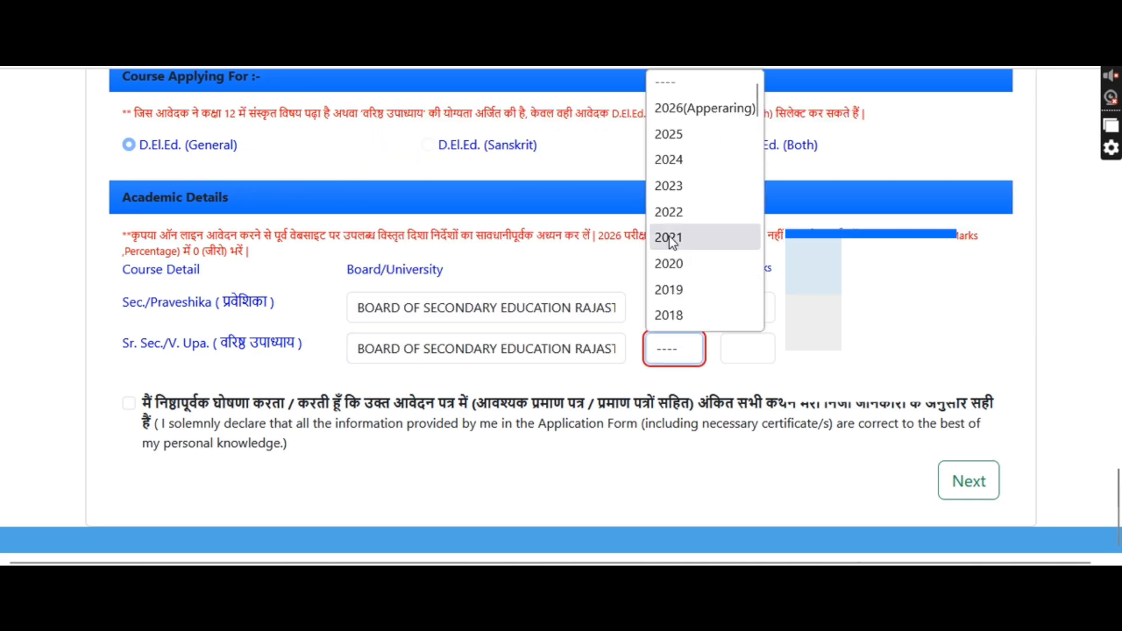
{"action": "scroll", "coordinate": [671, 241], "scroll_direction": "down", "scroll_amount": 2}
{"action": "left_click", "coordinate": [685, 212]}
{"action": "left_click", "coordinate": [759, 361]}
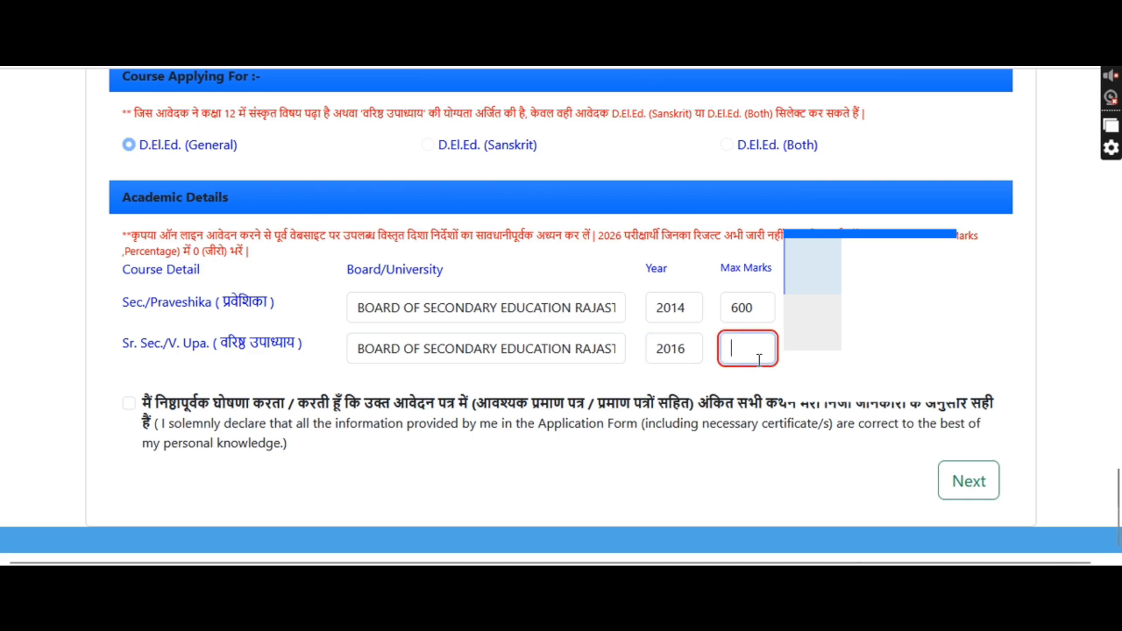
{"action": "type", "text": "500"}
{"action": "key", "text": "Tab"}
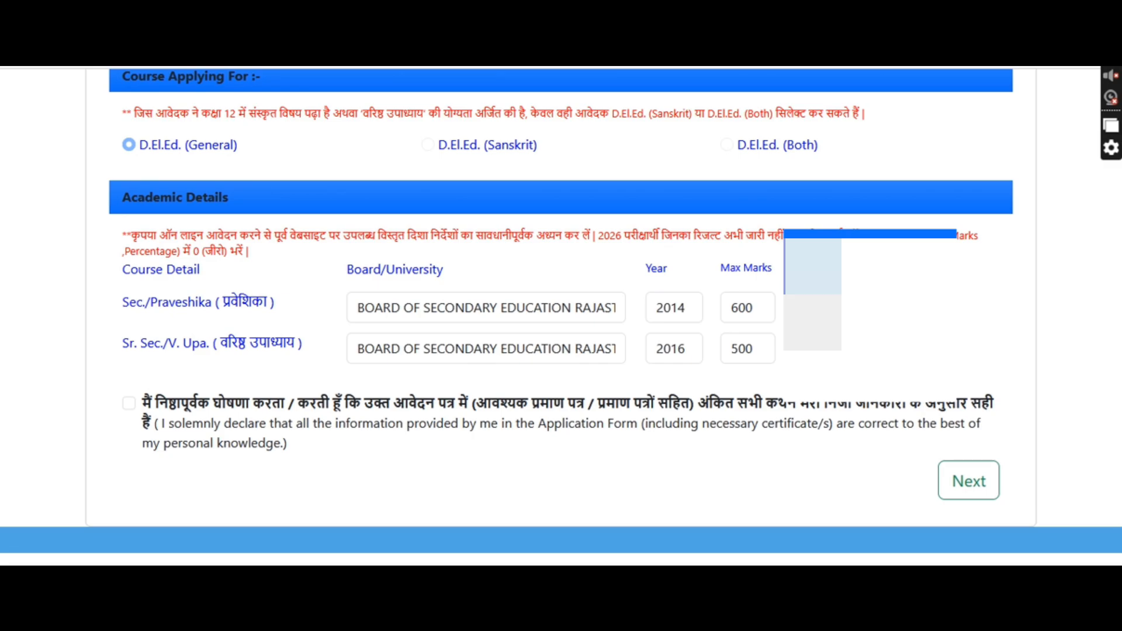
Accept the declaration that the entered information is correct
{"action": "left_click", "coordinate": [128, 406]}
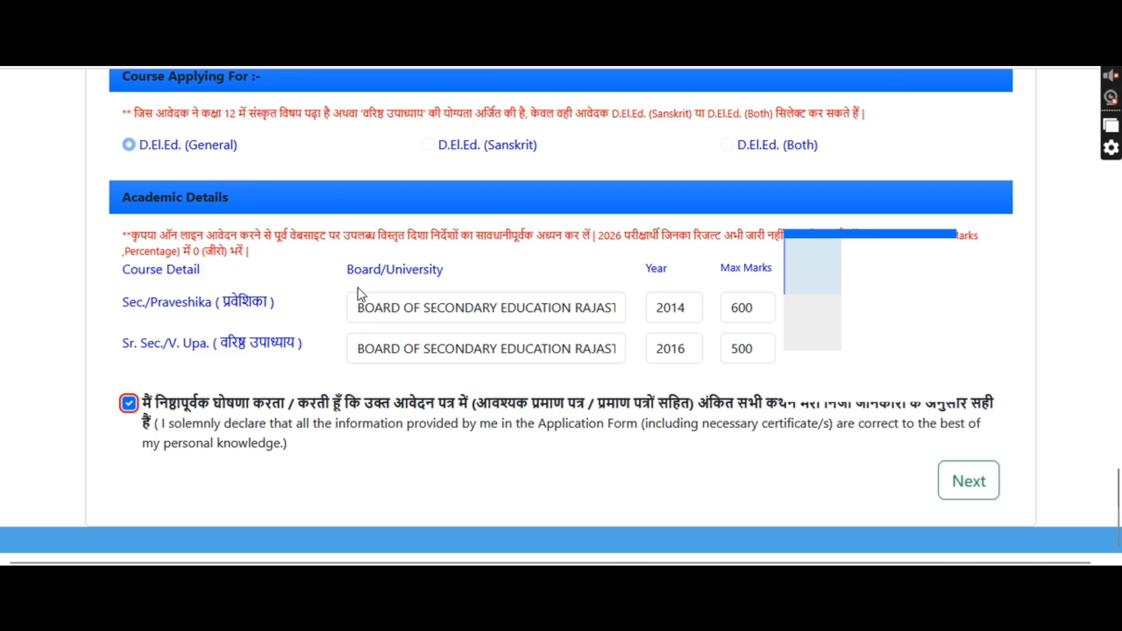
{"action": "left_click", "coordinate": [344, 269]}
{"action": "left_click_drag", "start_coordinate": [548, 325], "coordinate": [526, 362]}
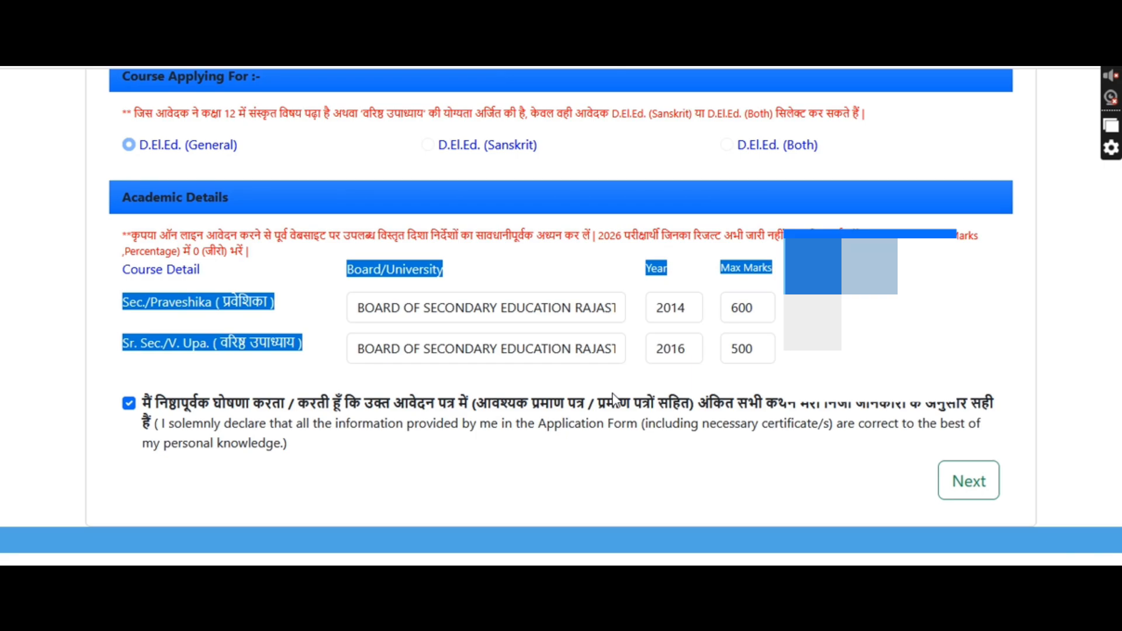
Submit the academic details and scroll through Upload Documents to the thumb impression and bank details
{"action": "left_click", "coordinate": [967, 494]}
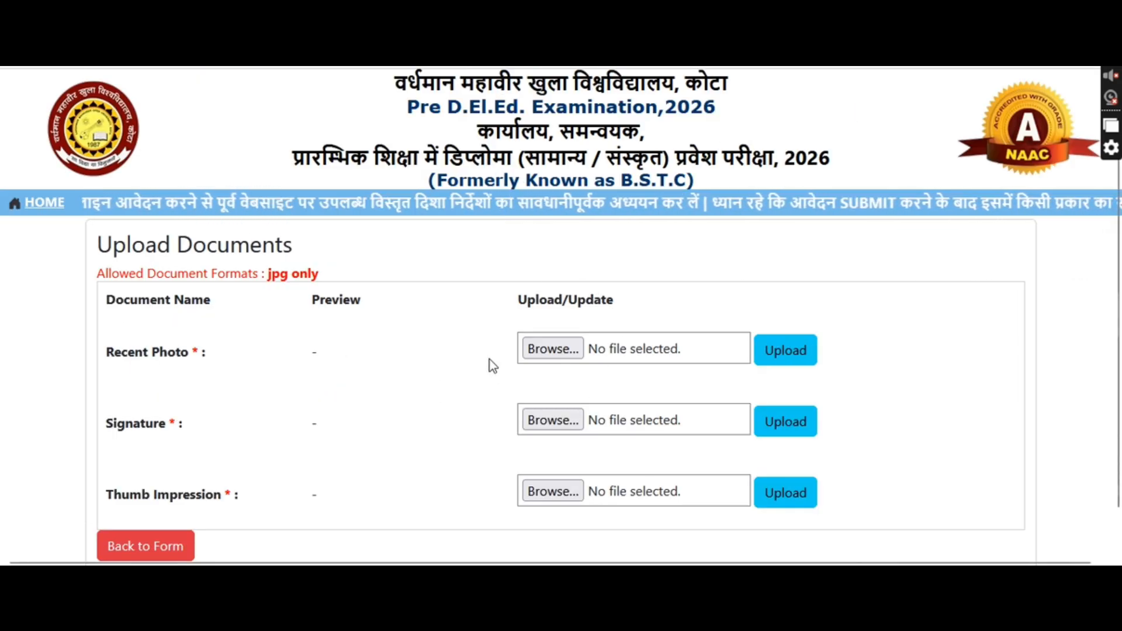
{"action": "left_click_drag", "start_coordinate": [135, 352], "coordinate": [223, 391]}
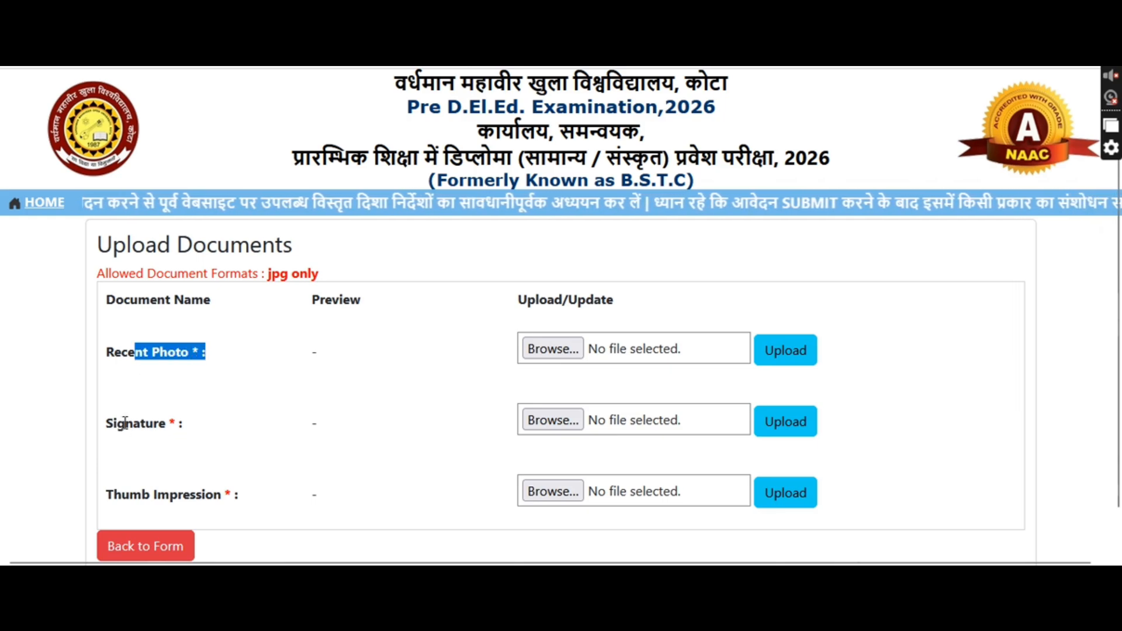
{"action": "left_click_drag", "start_coordinate": [124, 425], "coordinate": [195, 435]}
{"action": "left_click", "coordinate": [247, 501]}
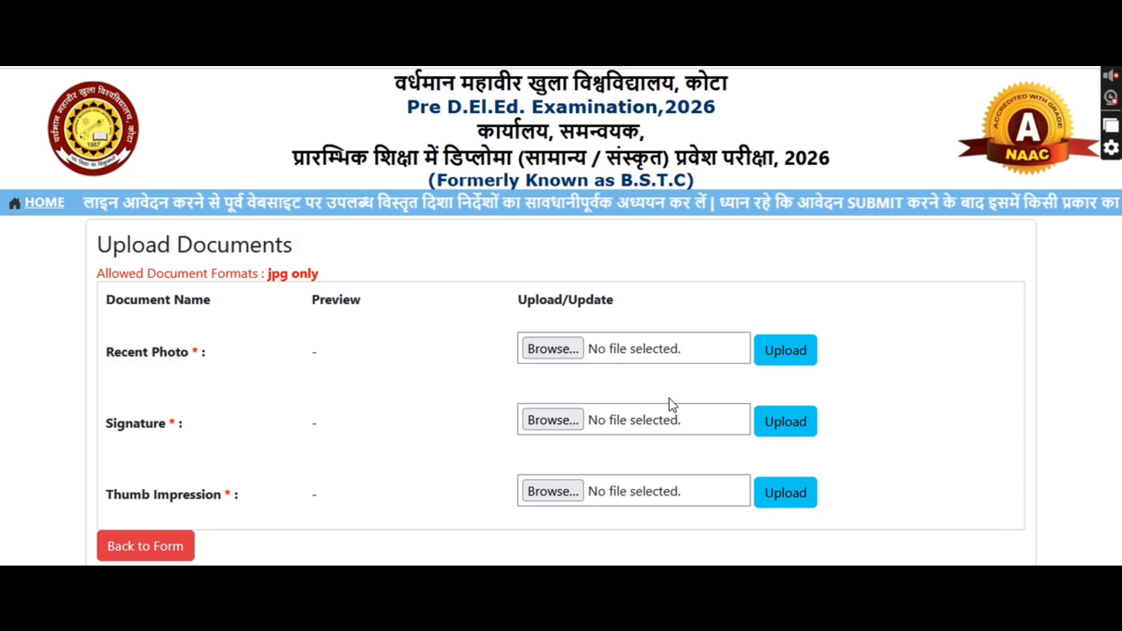
{"action": "scroll", "coordinate": [889, 279], "scroll_direction": "down", "scroll_amount": 2}
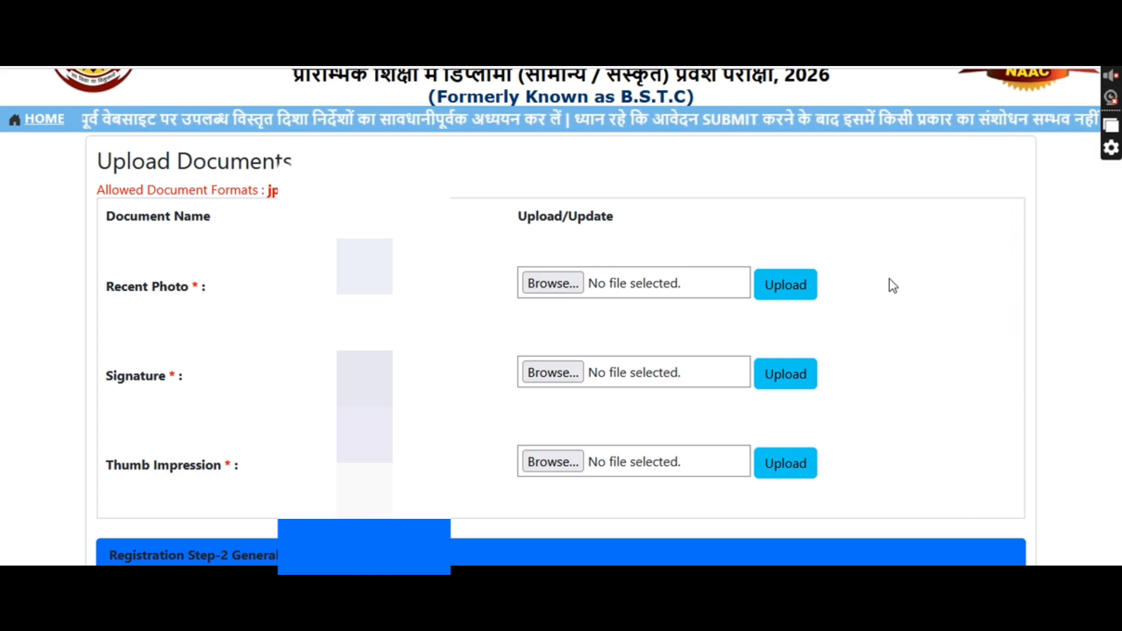
{"action": "left_click_drag", "start_coordinate": [193, 286], "coordinate": [167, 287]}
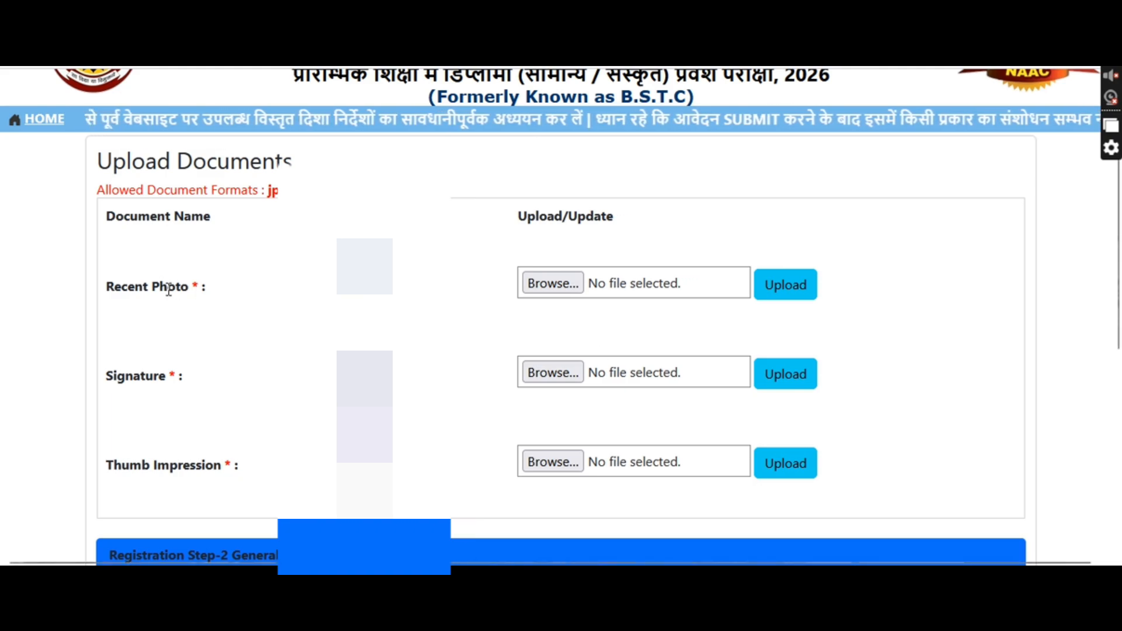
{"action": "left_click_drag", "start_coordinate": [125, 376], "coordinate": [152, 376]}
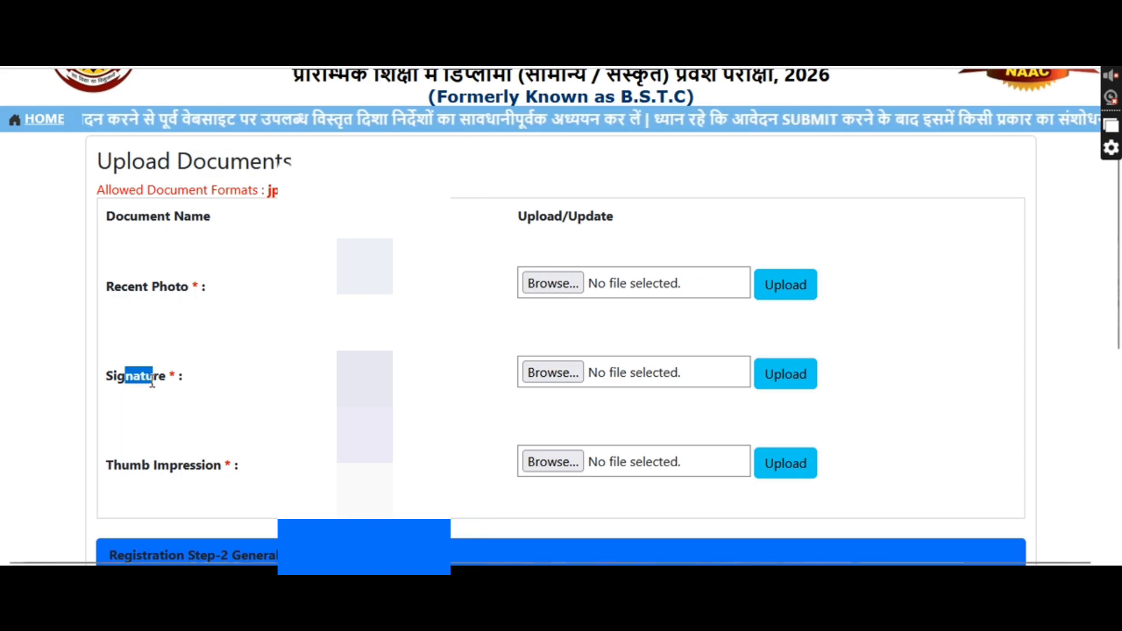
{"action": "left_click", "coordinate": [203, 479]}
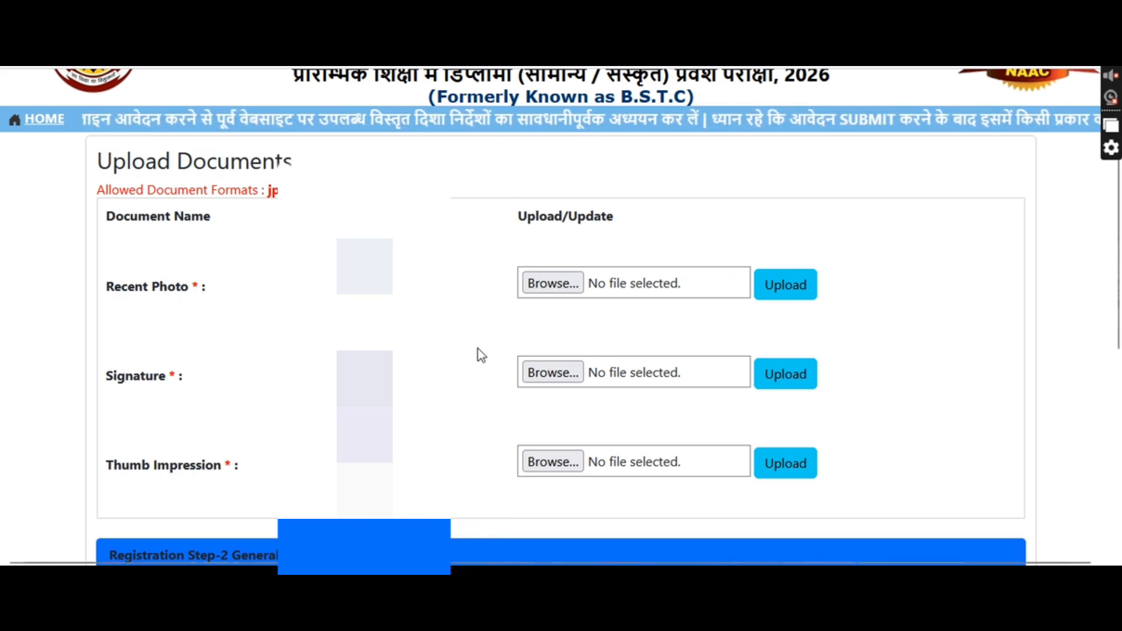
{"action": "scroll", "coordinate": [876, 373], "scroll_direction": "down", "scroll_amount": 6}
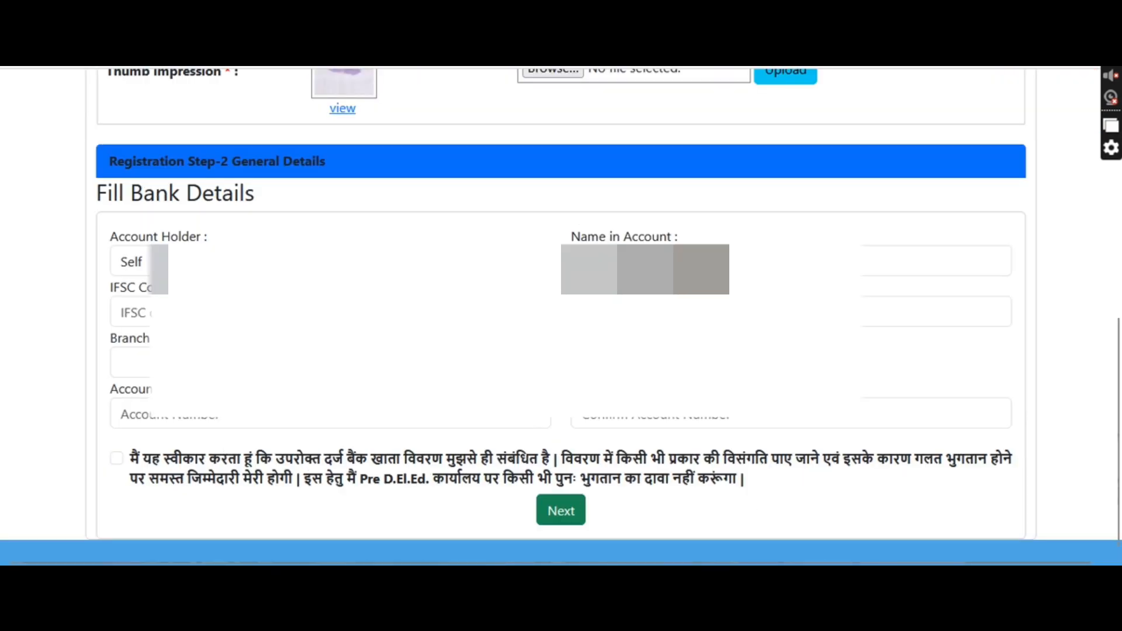
Keep Self as the account holder and enter IFSC code SBIN0 so the branch auto-fills
{"action": "left_click", "coordinate": [330, 261]}
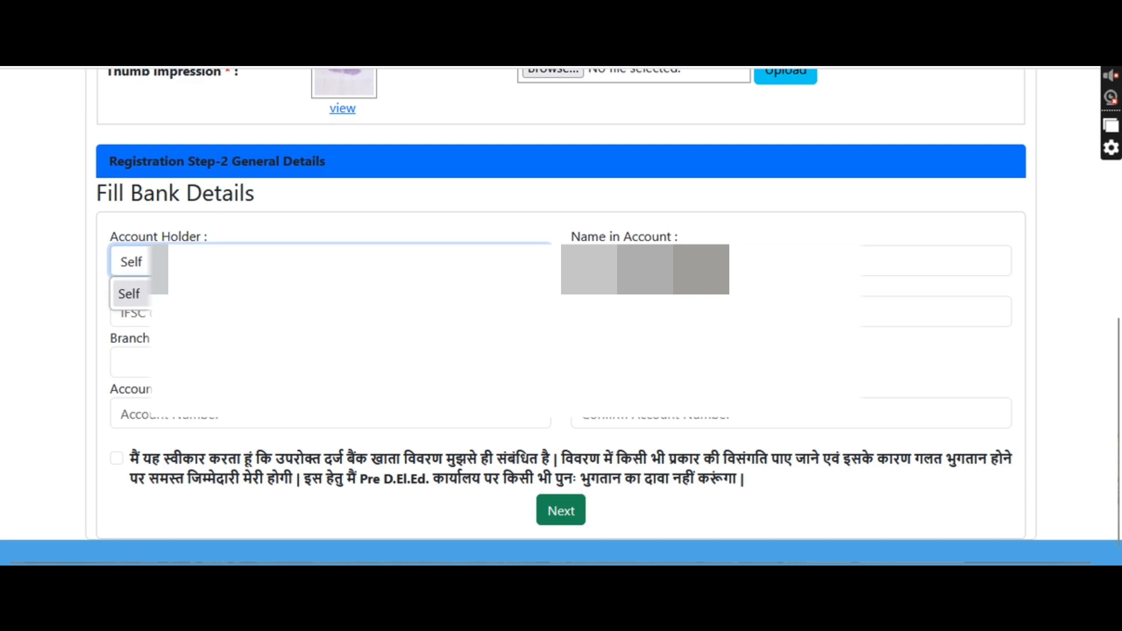
{"action": "left_click", "coordinate": [477, 290]}
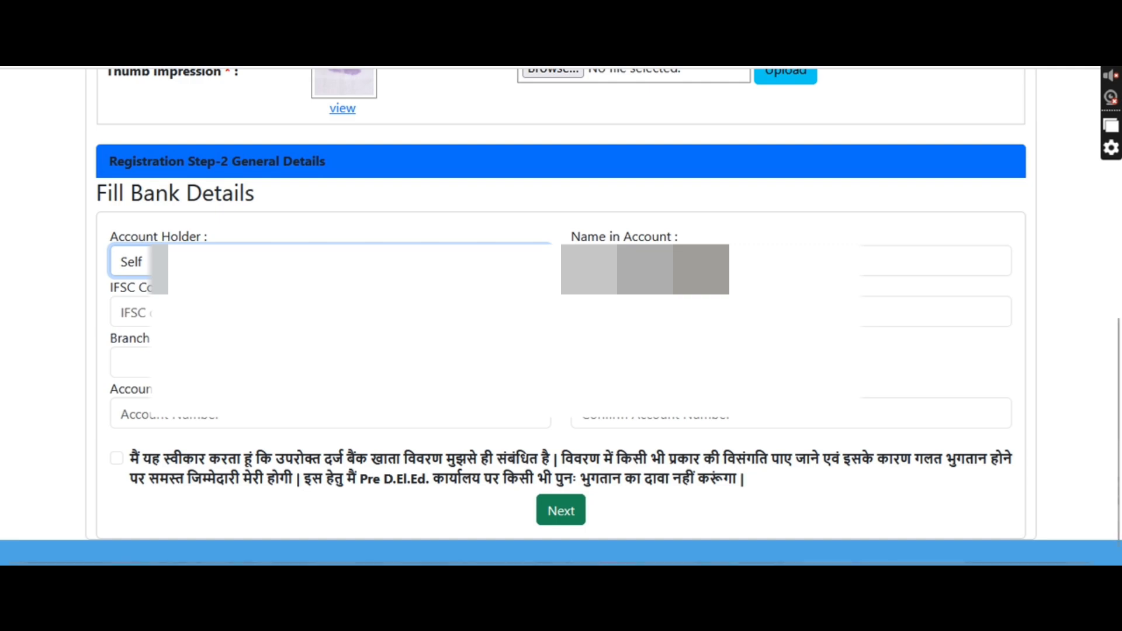
{"action": "left_click", "coordinate": [330, 312]}
{"action": "type", "text": "SBIN0"}
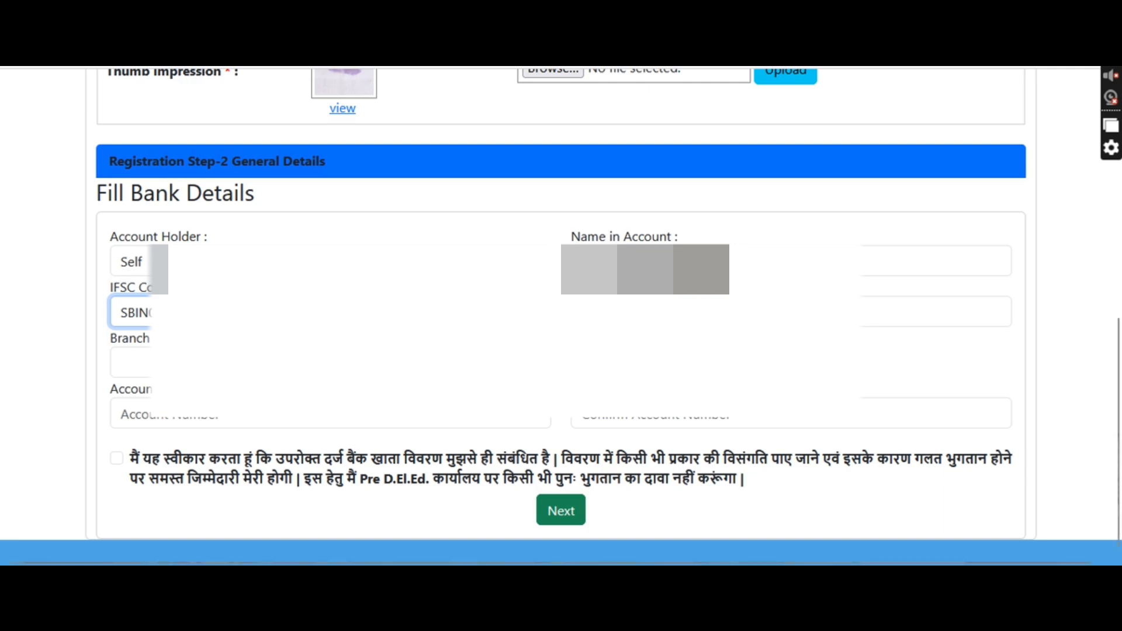
{"action": "key", "text": "Tab"}
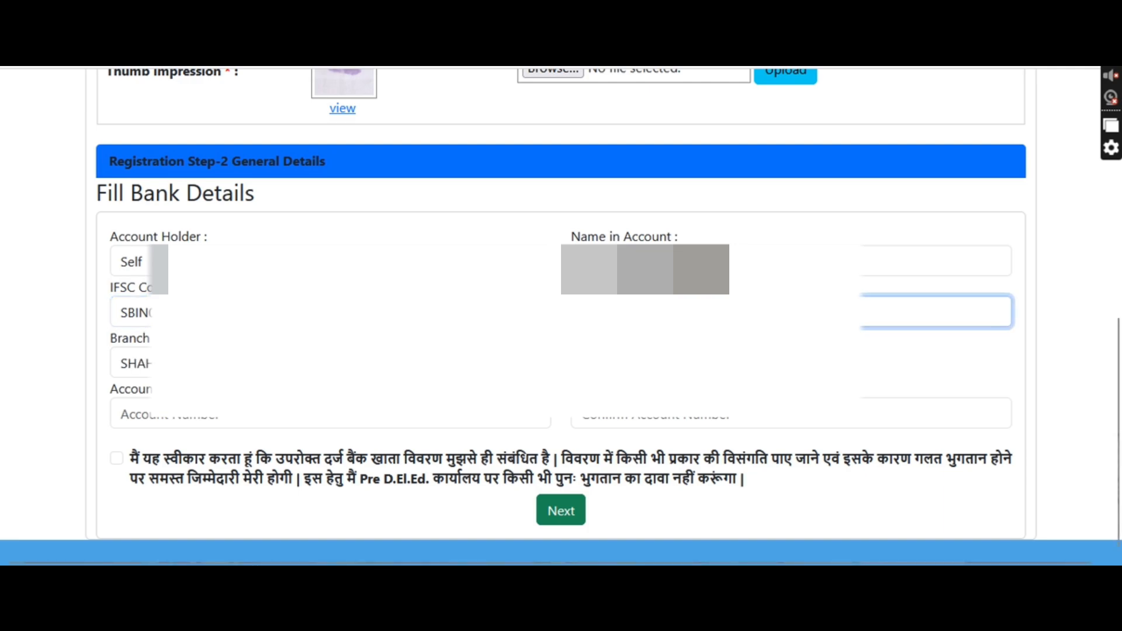
Enter and confirm the bank account number, accept the declaration, and continue
{"action": "left_click", "coordinate": [457, 422]}
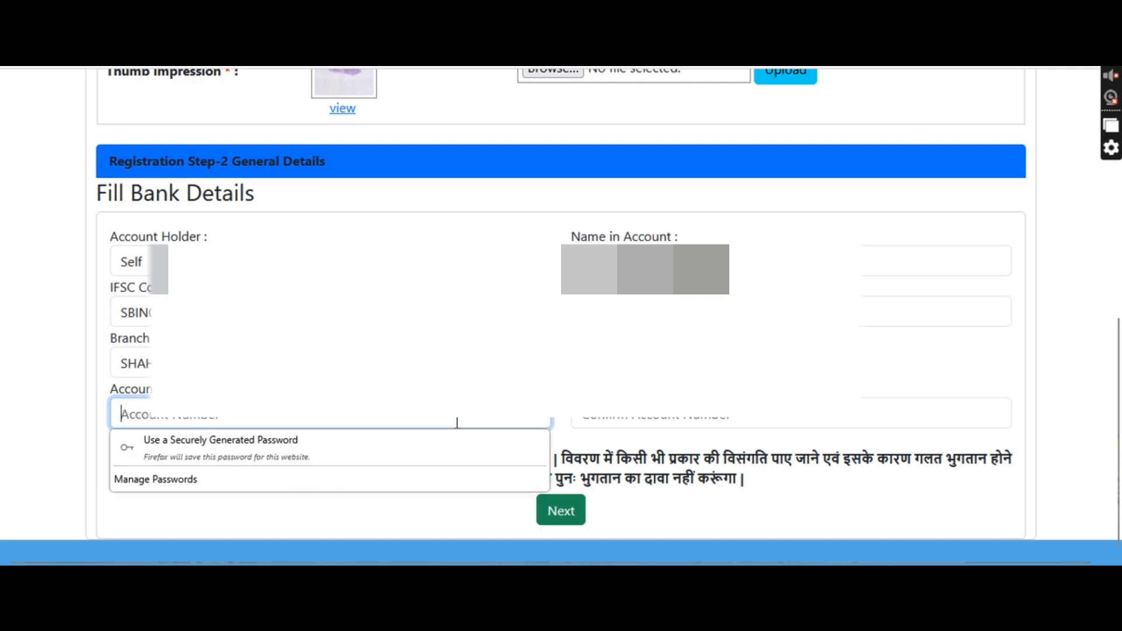
{"action": "type", "text": "*****"}
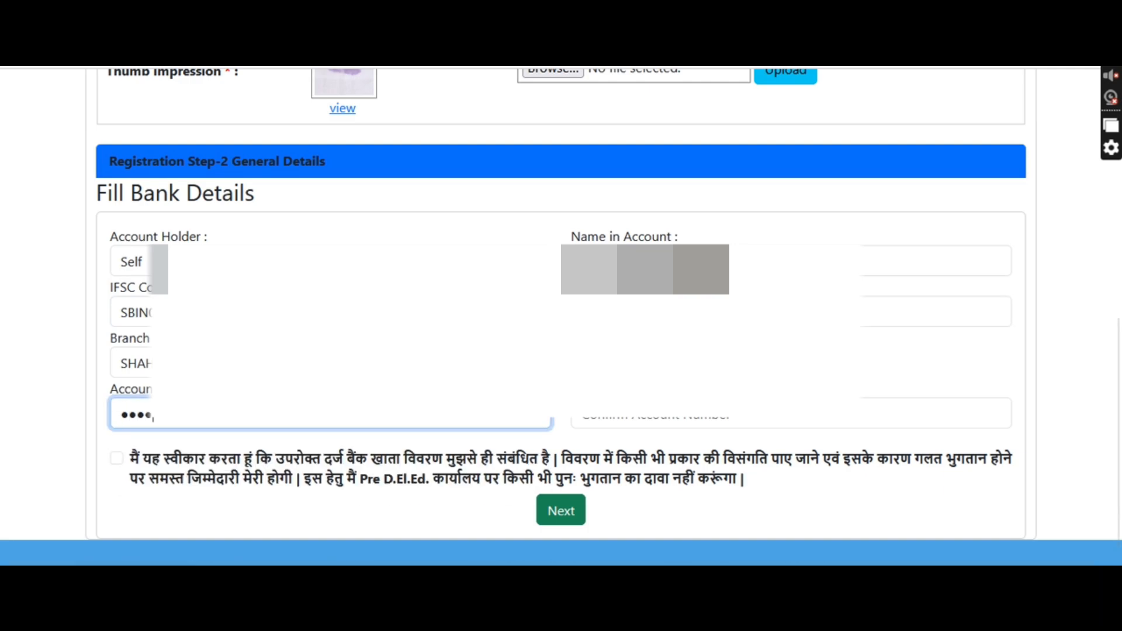
{"action": "type", "text": "******"}
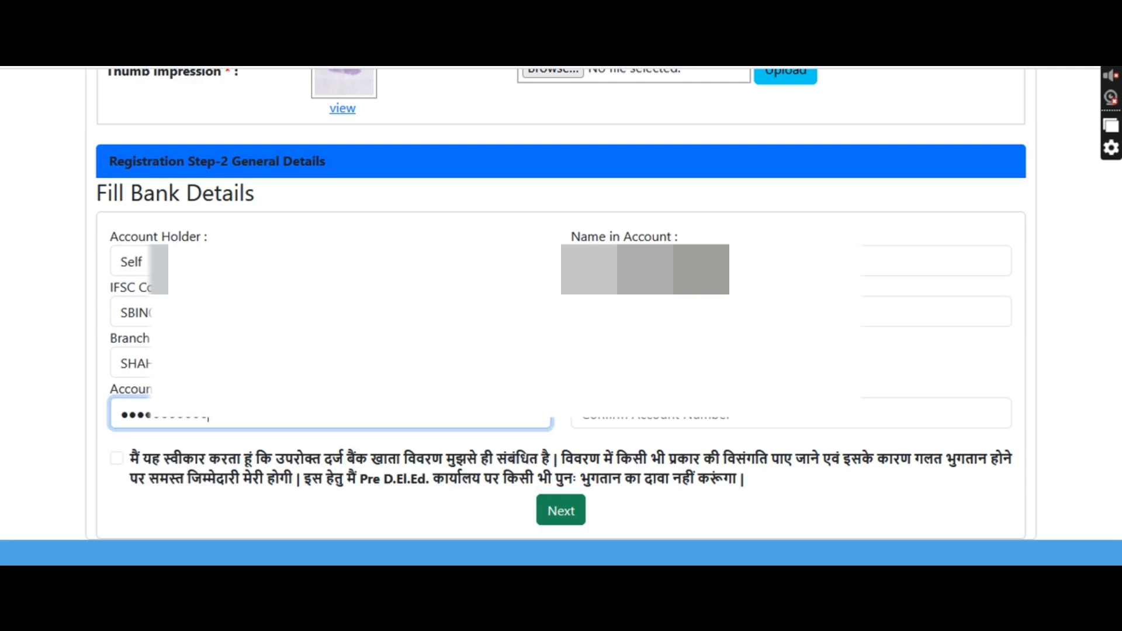
{"action": "left_click", "coordinate": [620, 413]}
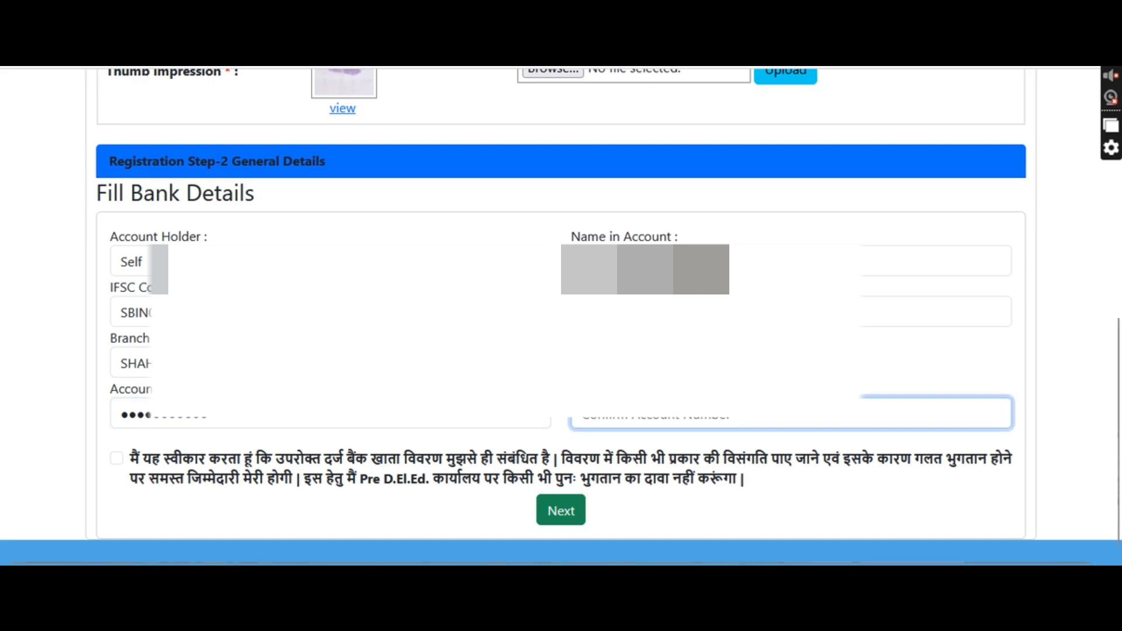
{"action": "type", "text": "*******"}
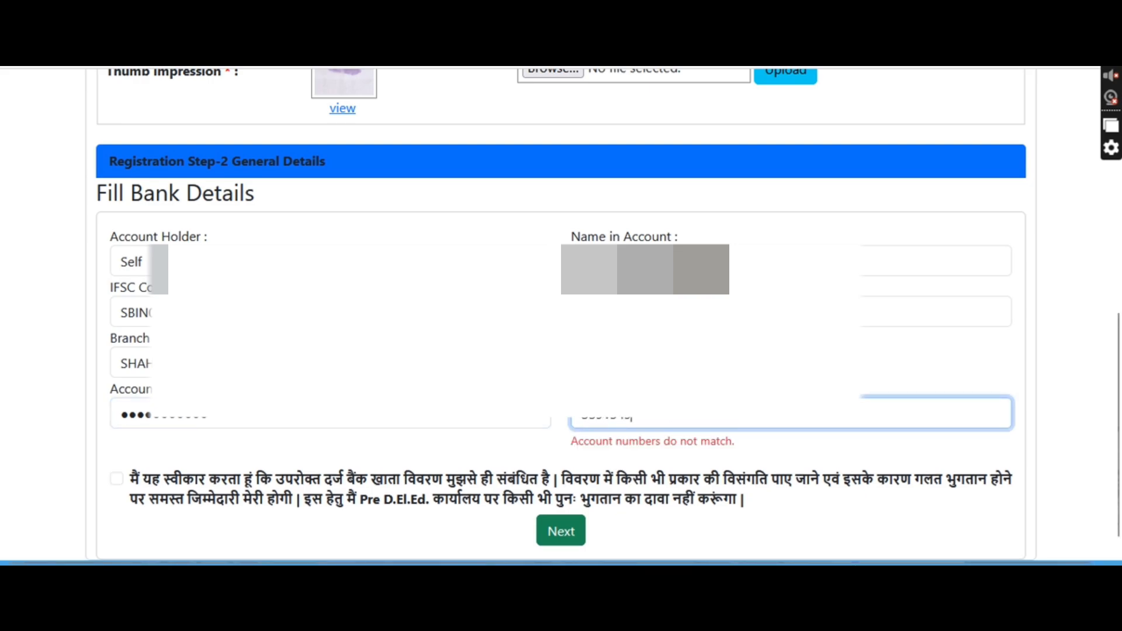
{"action": "type", "text": "****"}
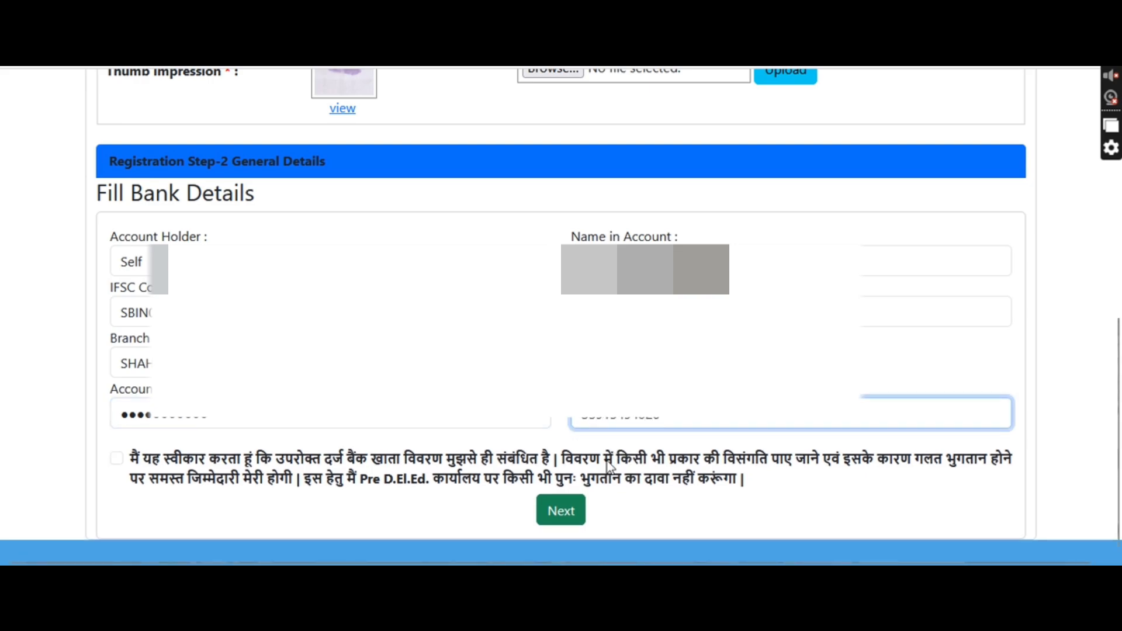
{"action": "left_click", "coordinate": [120, 461]}
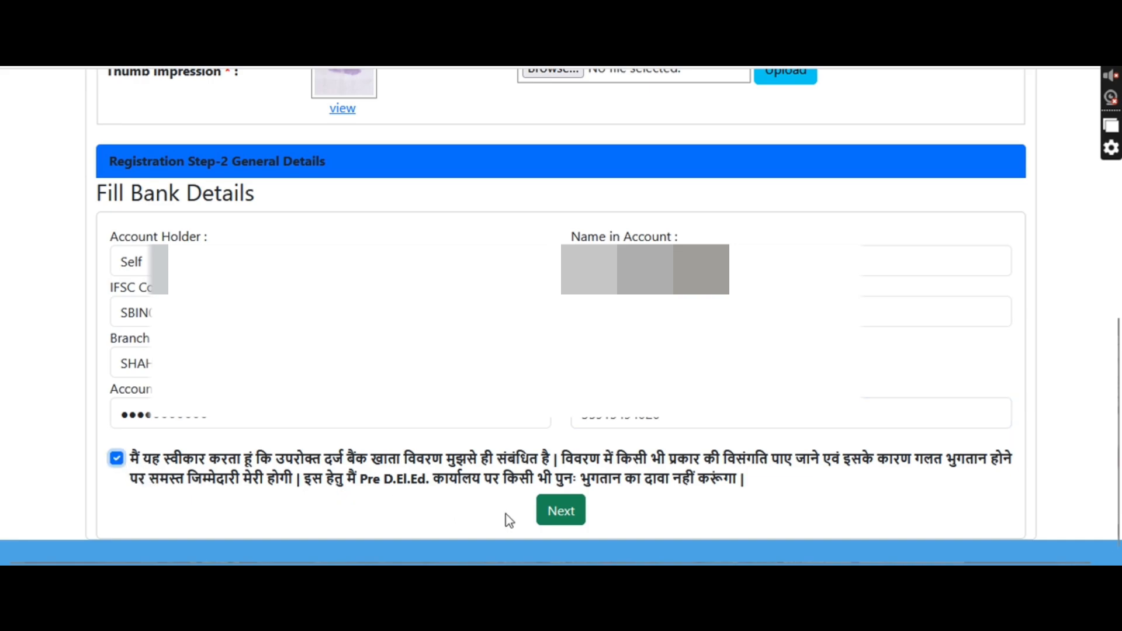
{"action": "left_click", "coordinate": [561, 511]}
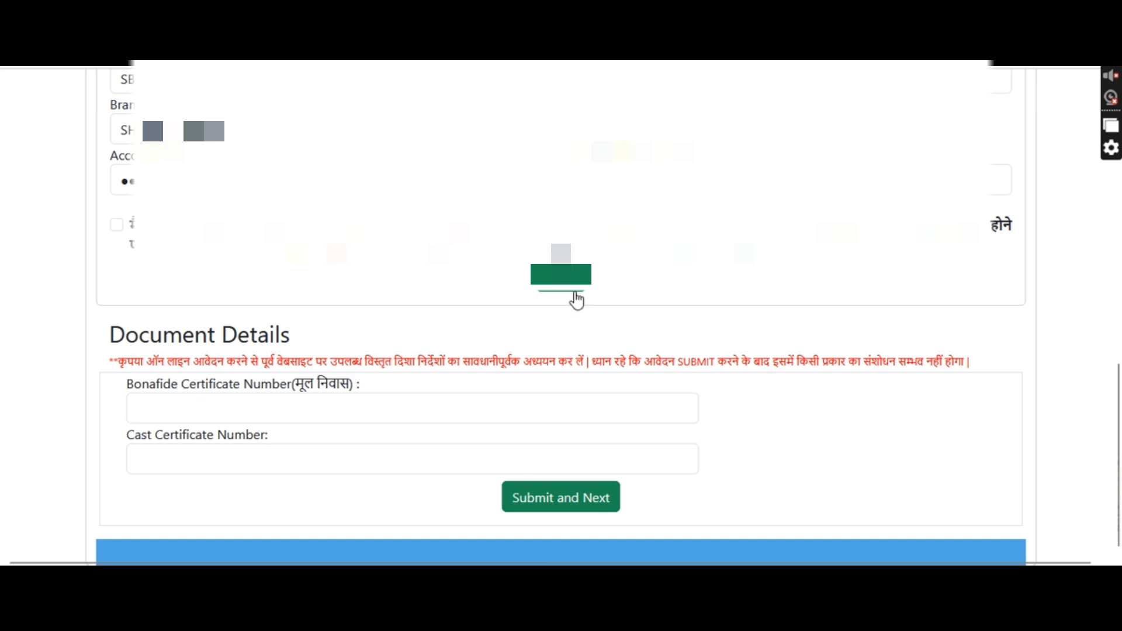
Enter the bonafide certificate number and the caste certificate number, then submit them
{"action": "left_click", "coordinate": [299, 414]}
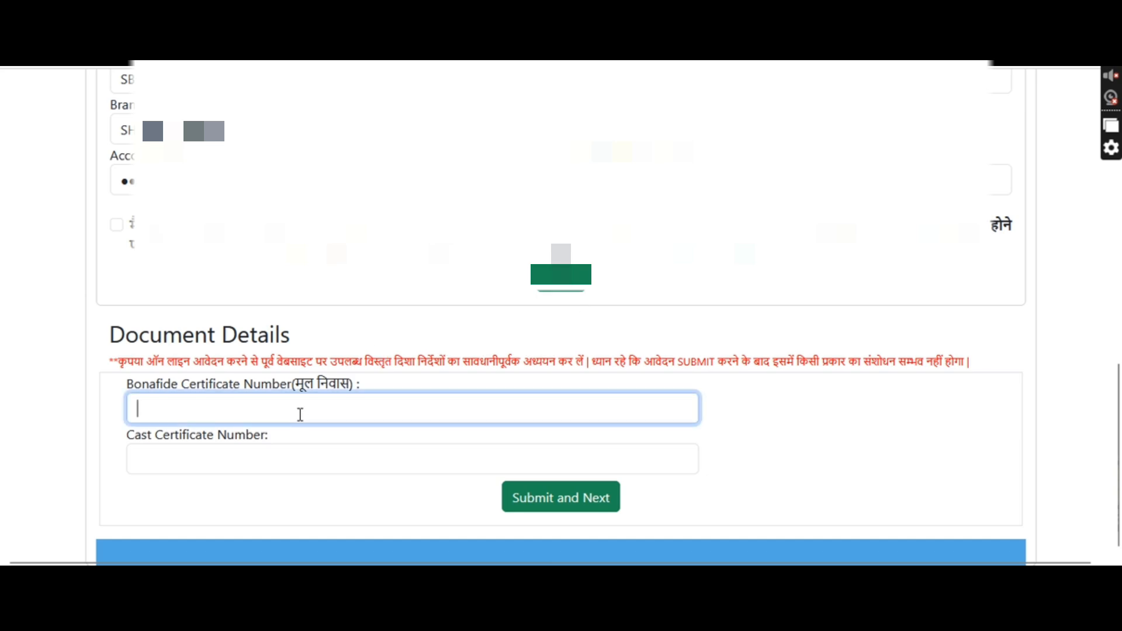
{"action": "left_click", "coordinate": [278, 462]}
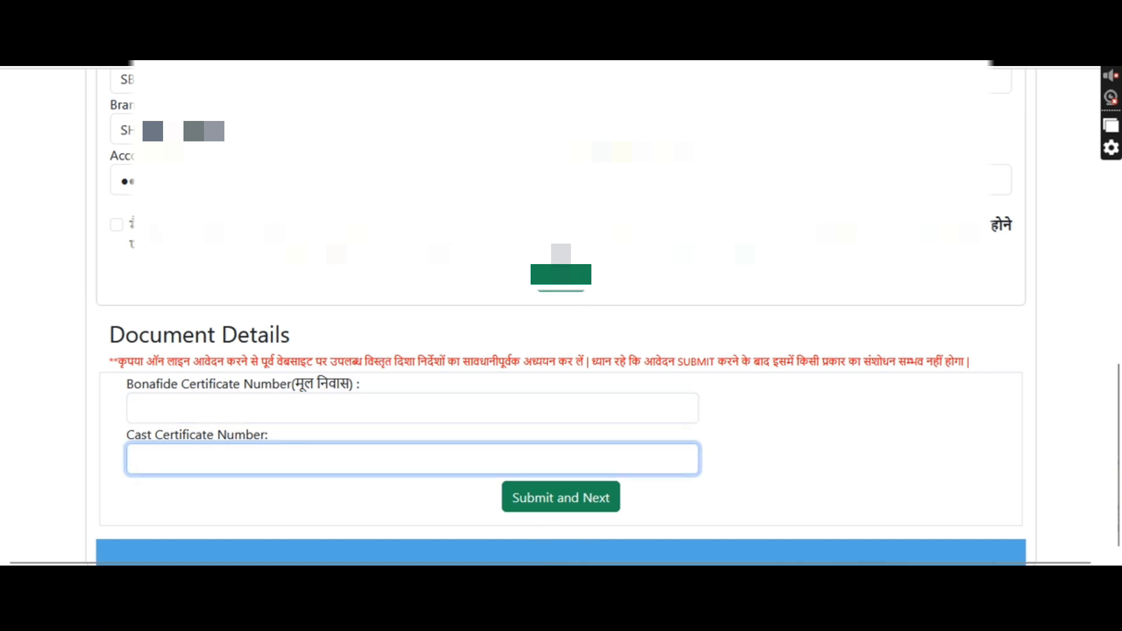
{"action": "mouse_move", "coordinate": [674, 580]}
{"action": "key", "text": "Return"}
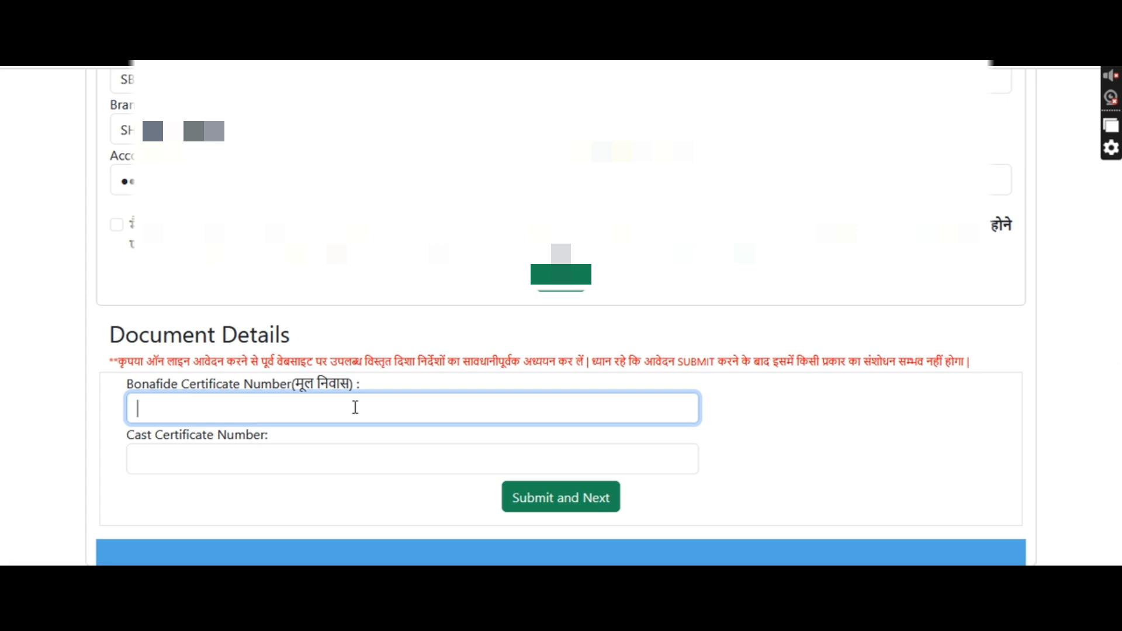
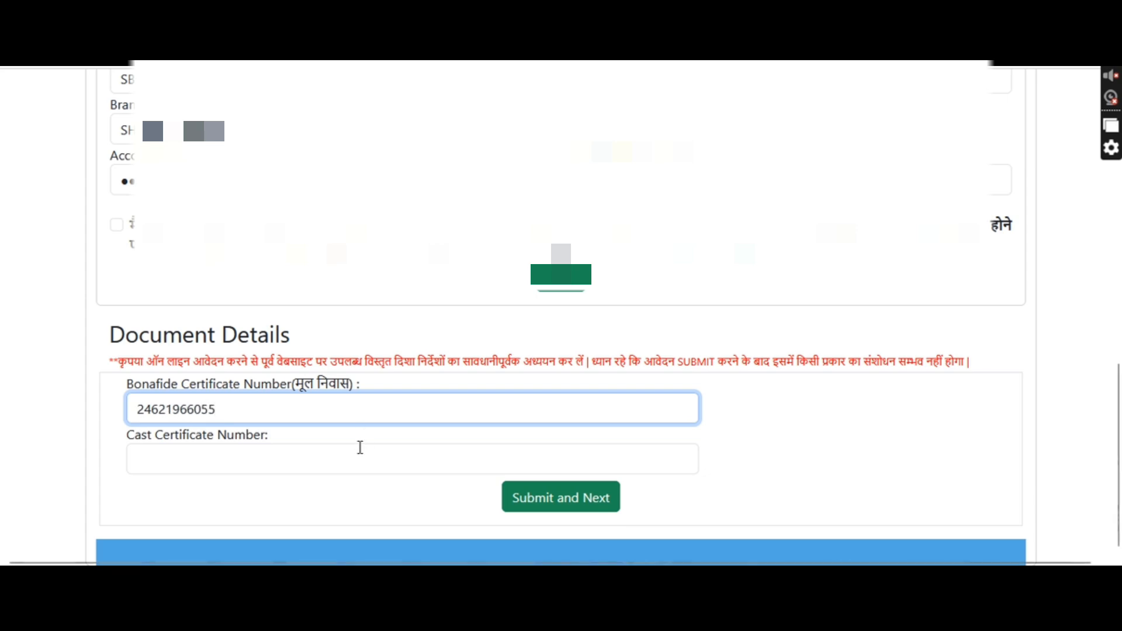
{"action": "left_click", "coordinate": [358, 454]}
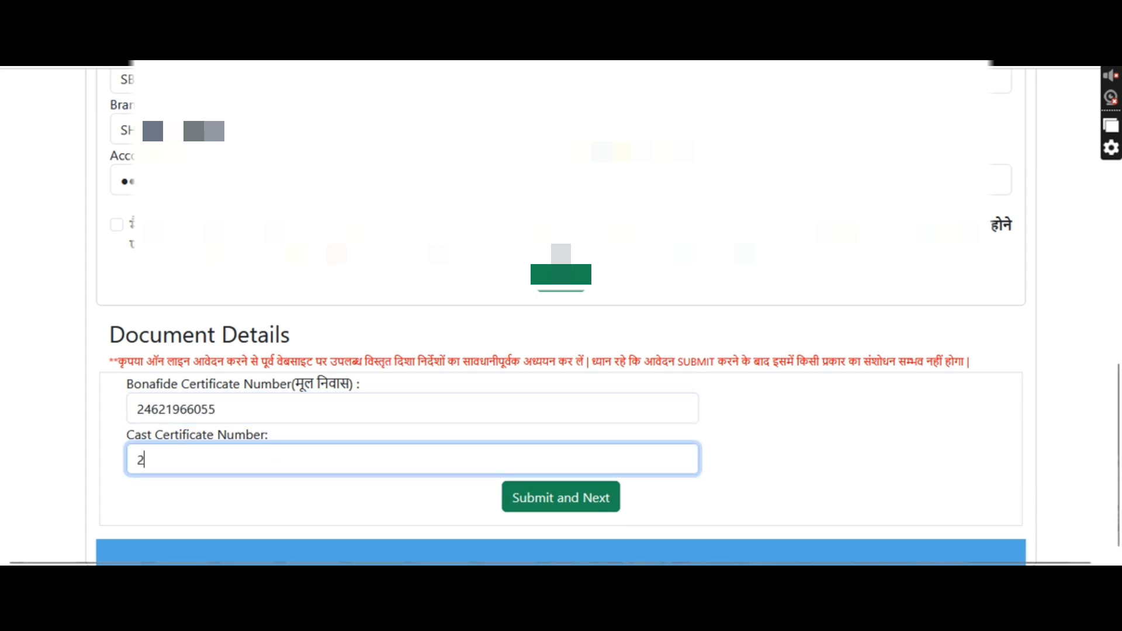
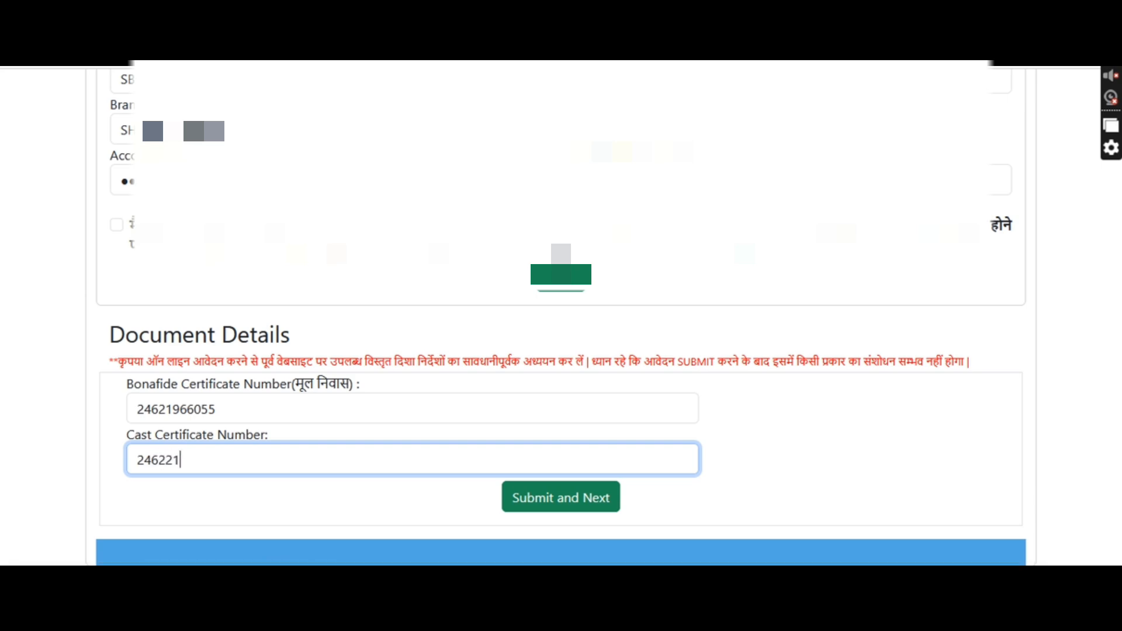
{"action": "left_click", "coordinate": [582, 512]}
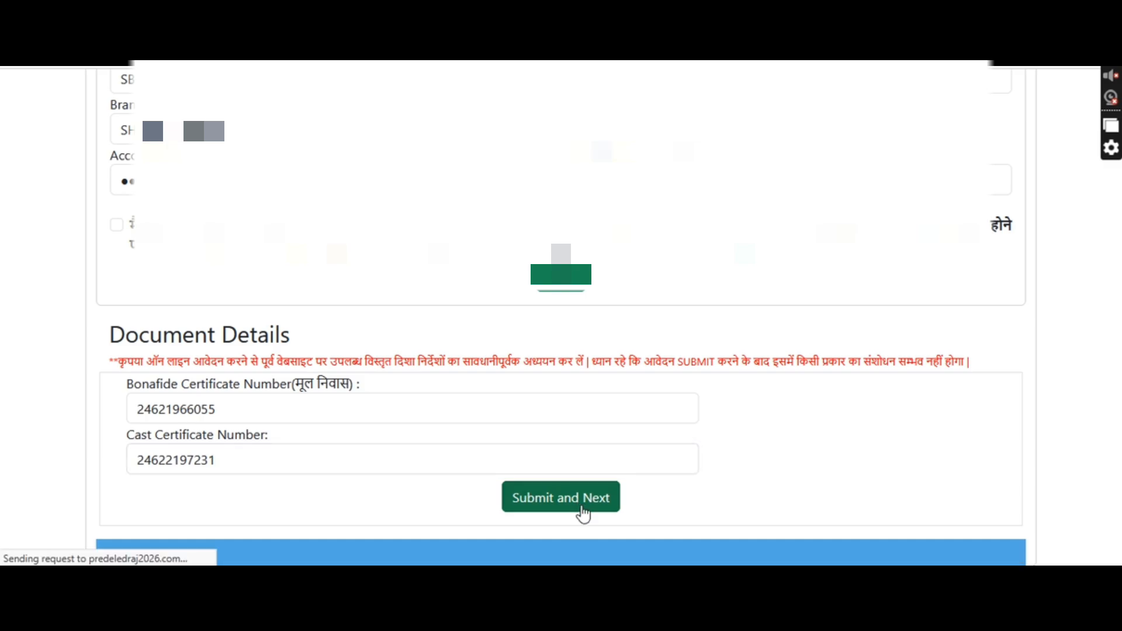
Dismiss the 'Document Details Saved.' alert, scroll through the preview, and proceed to the Rs. 450 payment page
{"action": "left_click", "coordinate": [666, 355]}
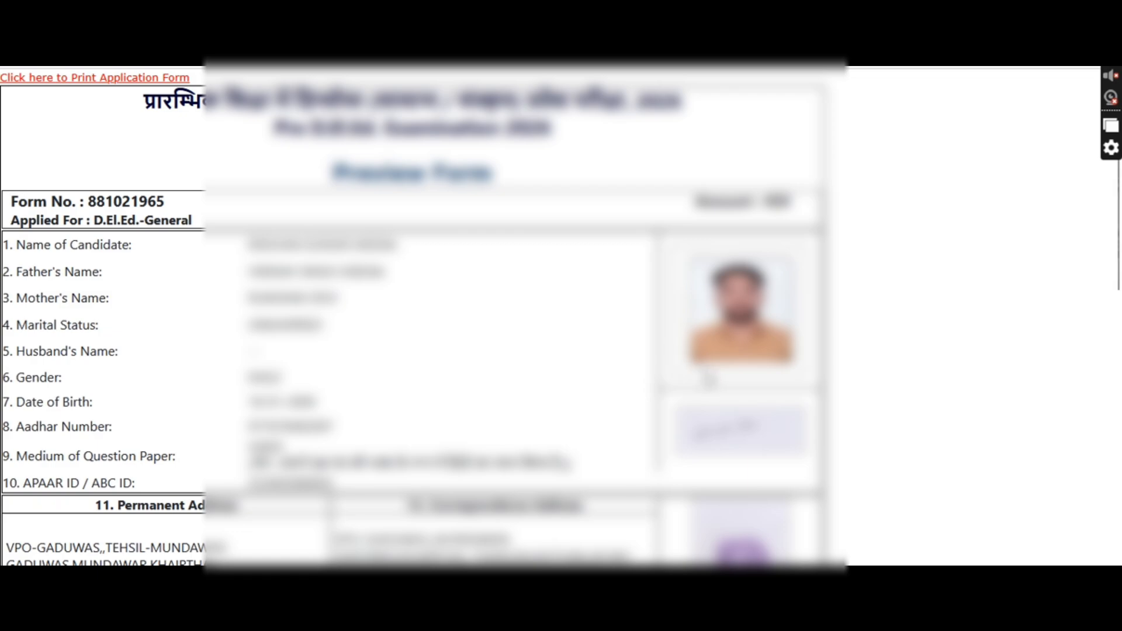
{"action": "scroll", "coordinate": [712, 379], "scroll_direction": "down", "scroll_amount": 9}
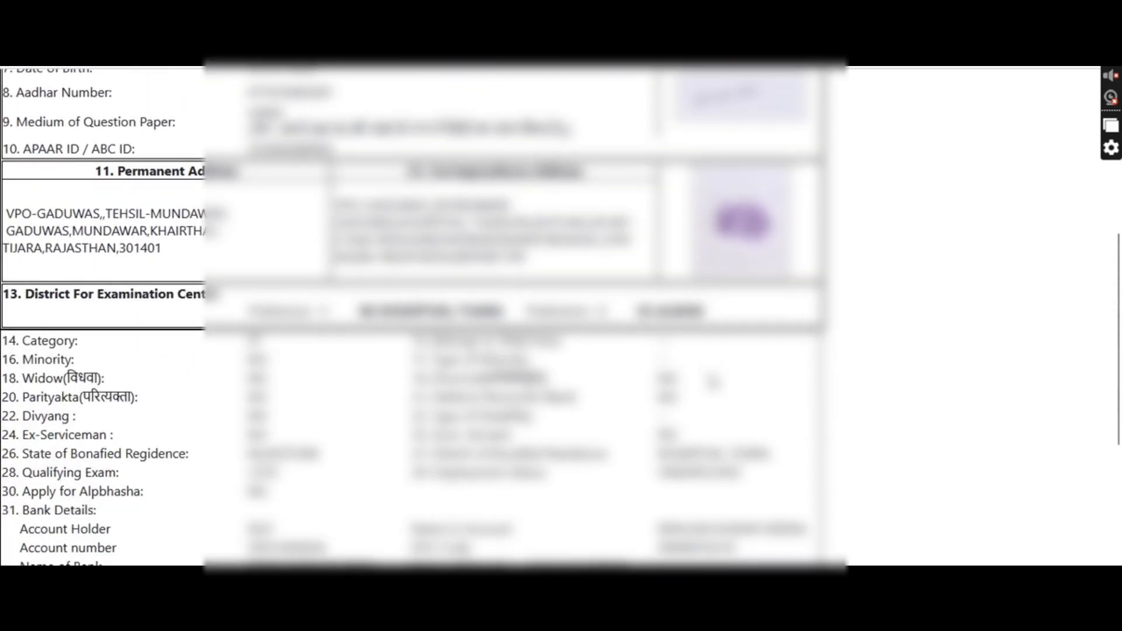
{"action": "scroll", "coordinate": [713, 383], "scroll_direction": "down", "scroll_amount": 1}
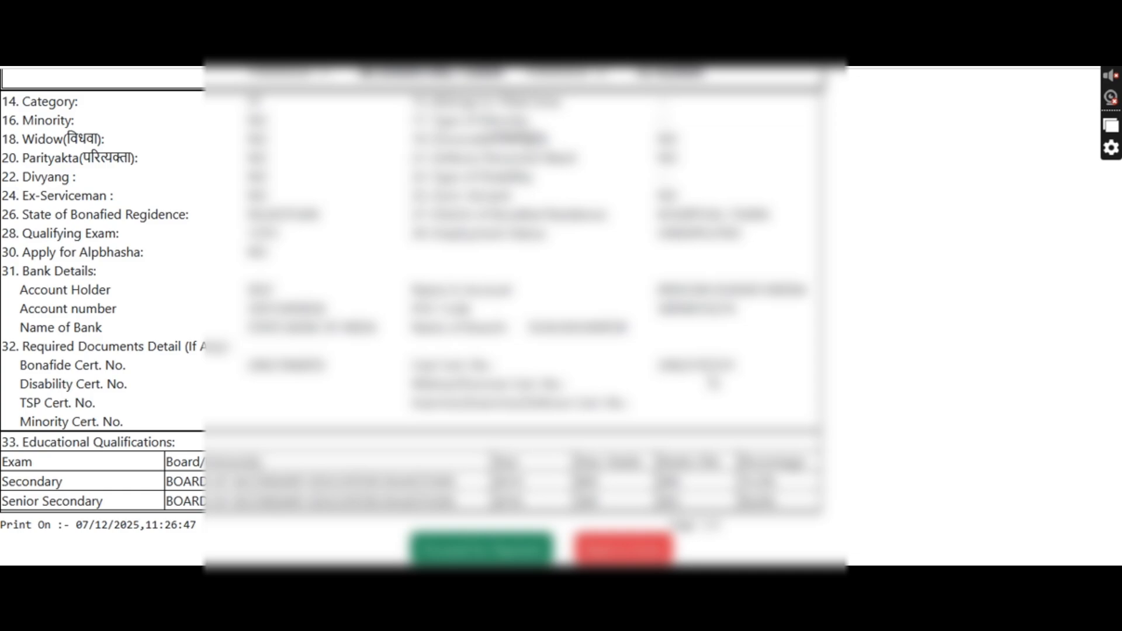
{"action": "scroll", "coordinate": [713, 383], "scroll_direction": "down", "scroll_amount": 1}
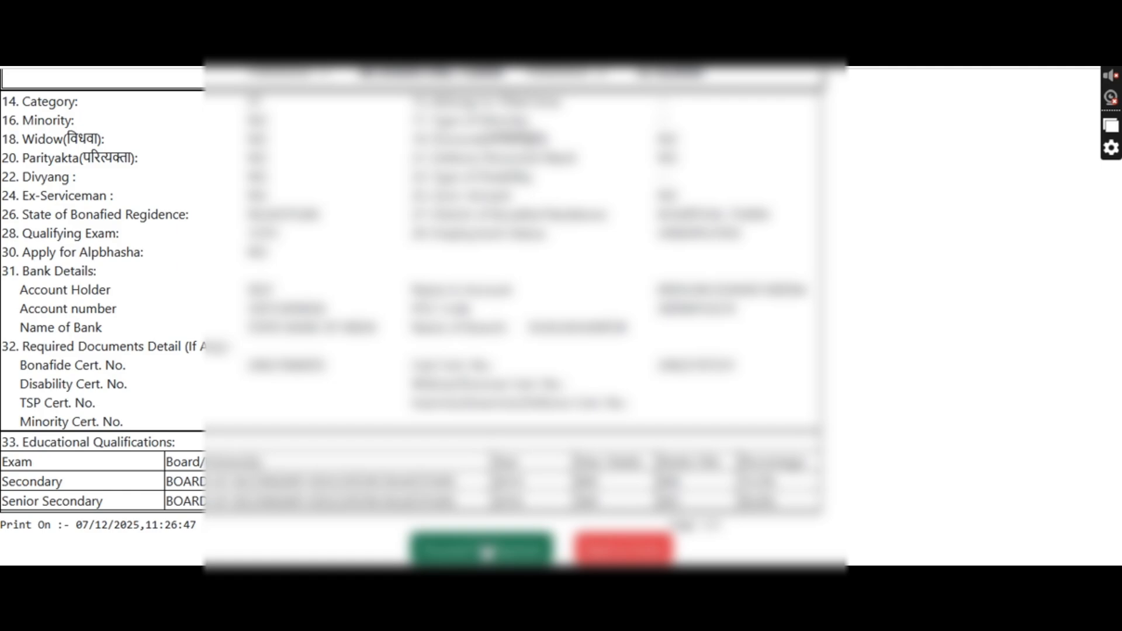
{"action": "left_click", "coordinate": [488, 553]}
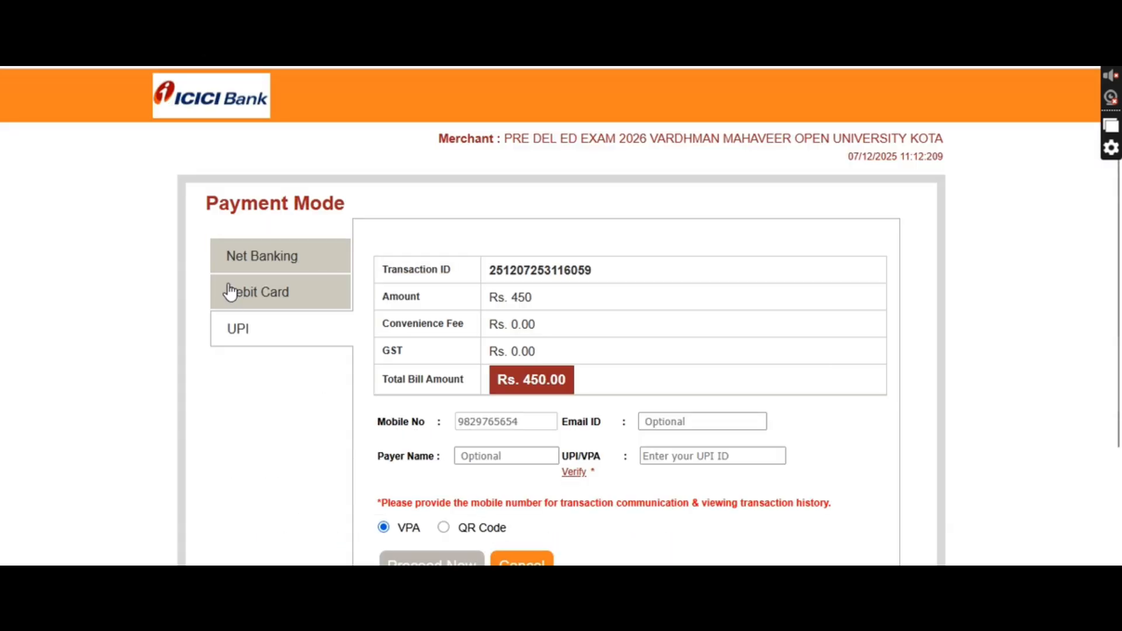
Choose UPI QR Code payment and generate the QR for the Rs. 450 fee
{"action": "scroll", "coordinate": [583, 399], "scroll_direction": "down", "scroll_amount": 3}
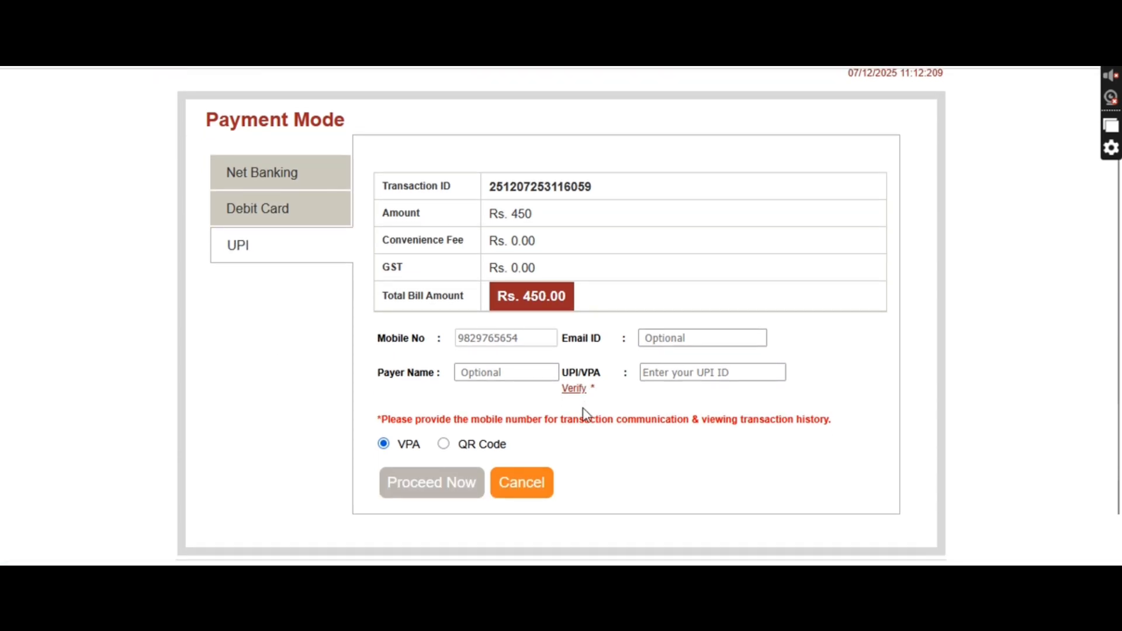
{"action": "left_click", "coordinate": [446, 446]}
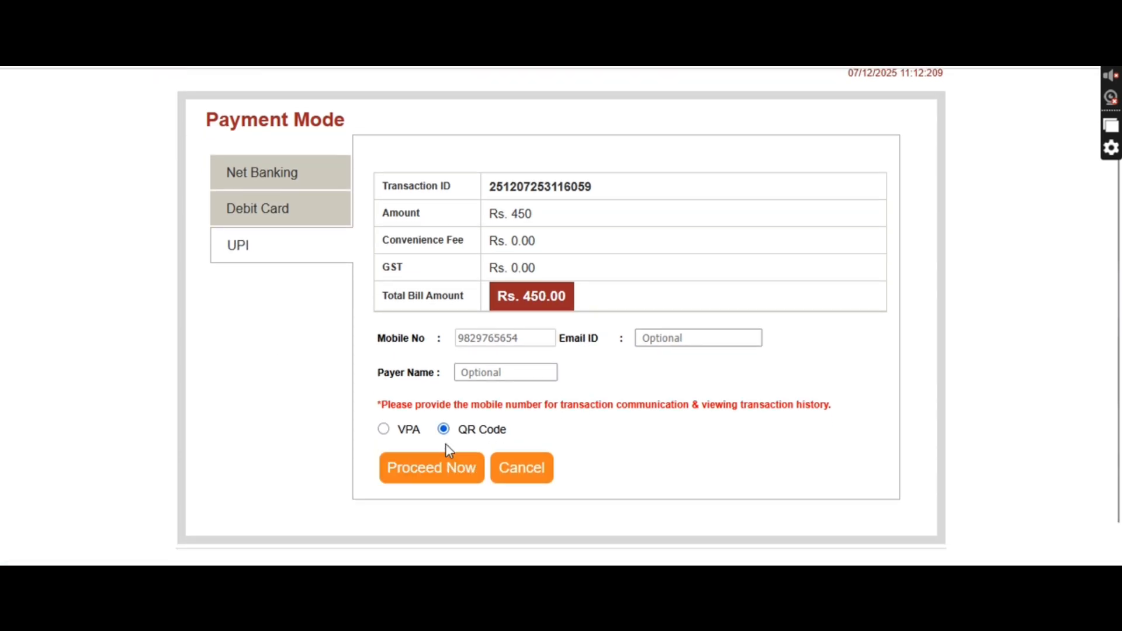
{"action": "left_click", "coordinate": [469, 467]}
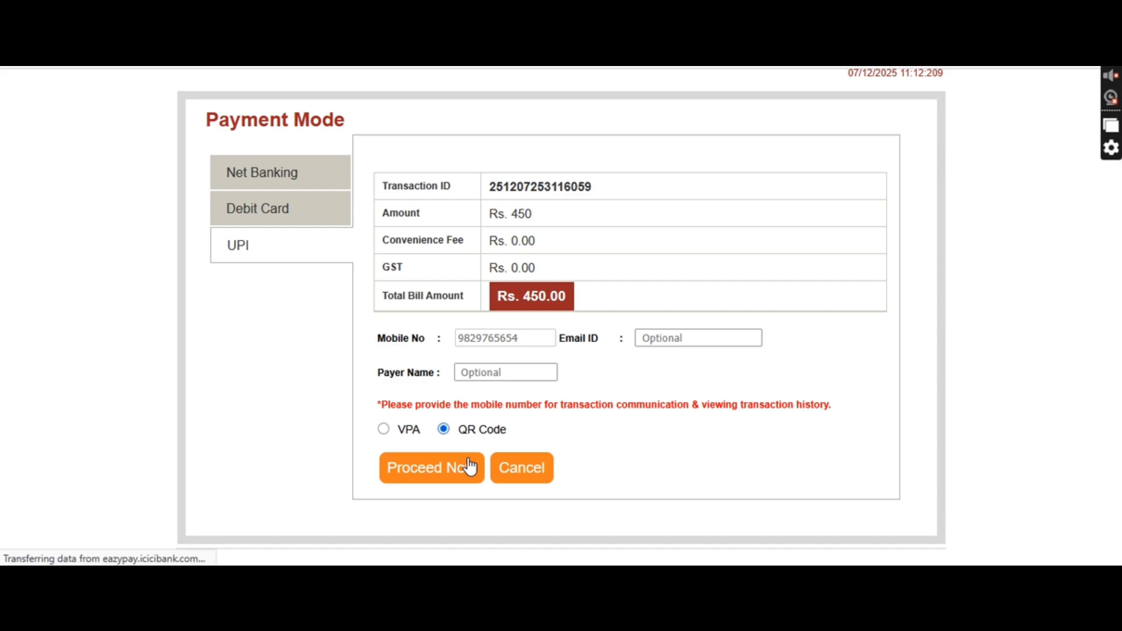
{"action": "scroll", "coordinate": [469, 394], "scroll_direction": "down", "scroll_amount": 1}
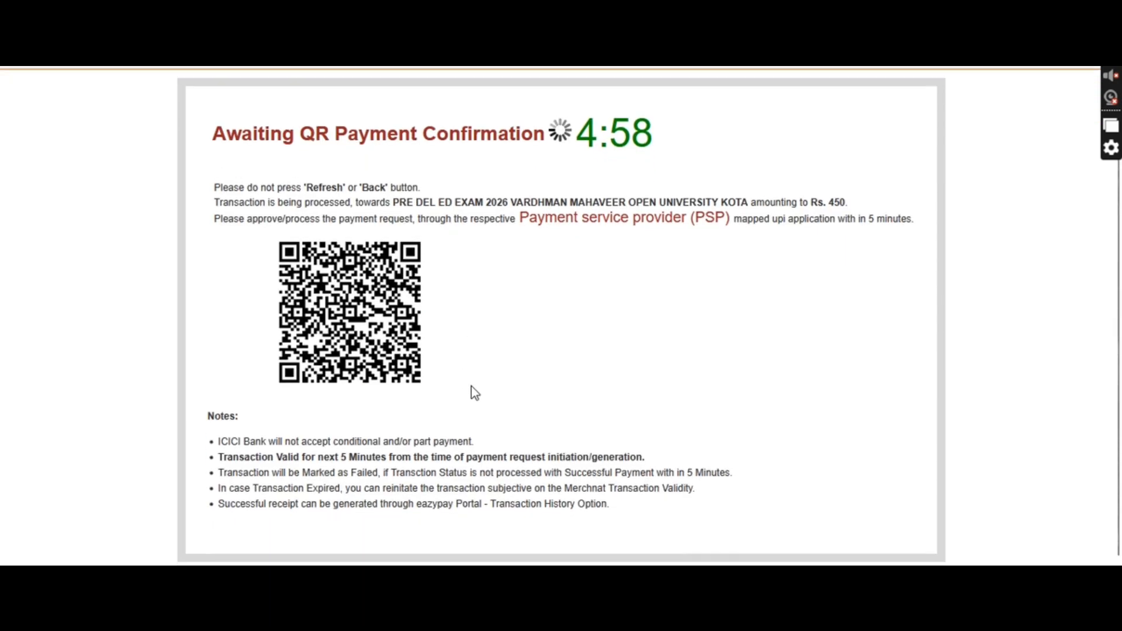